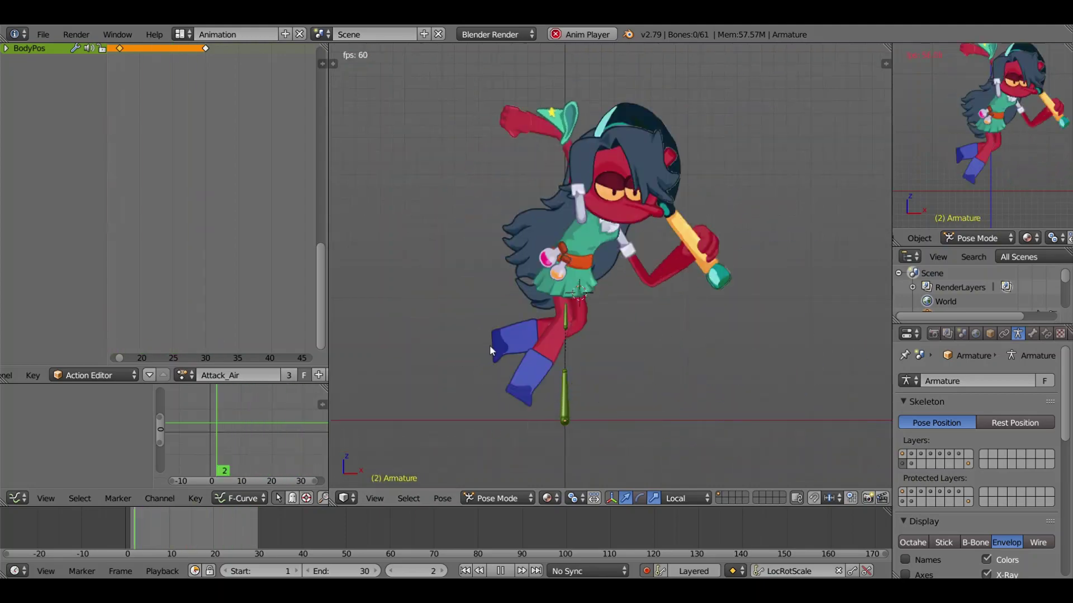
Preview the armature's Attack_GroundSpin, Attack_GroundSpinSlower and Attack_GroundStill actions one after another during playback.
click(183, 374)
key(Down)
key(Return)
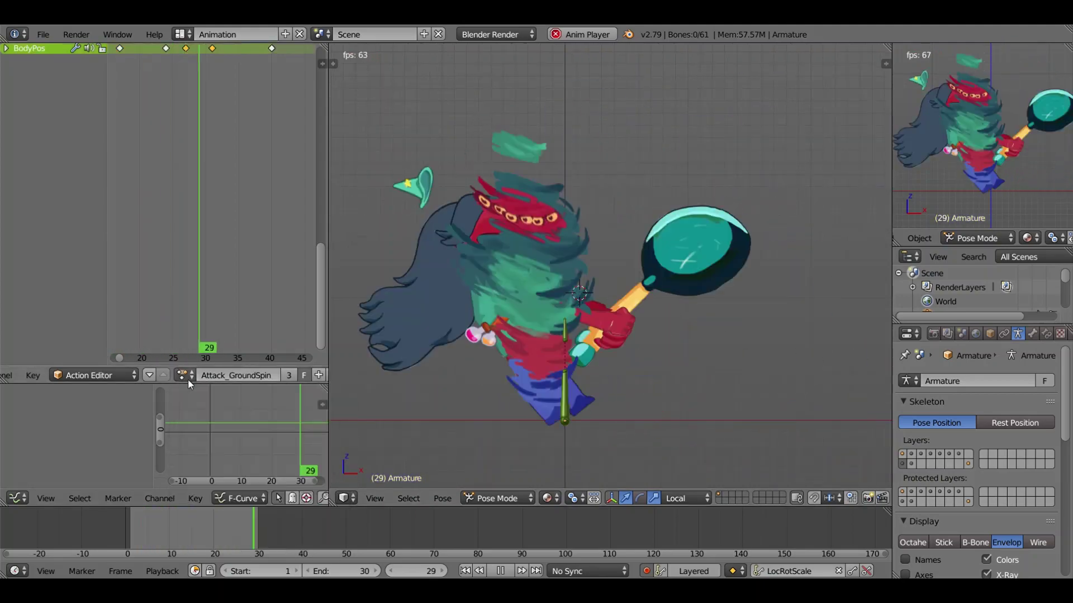
click(187, 379)
key(Down)
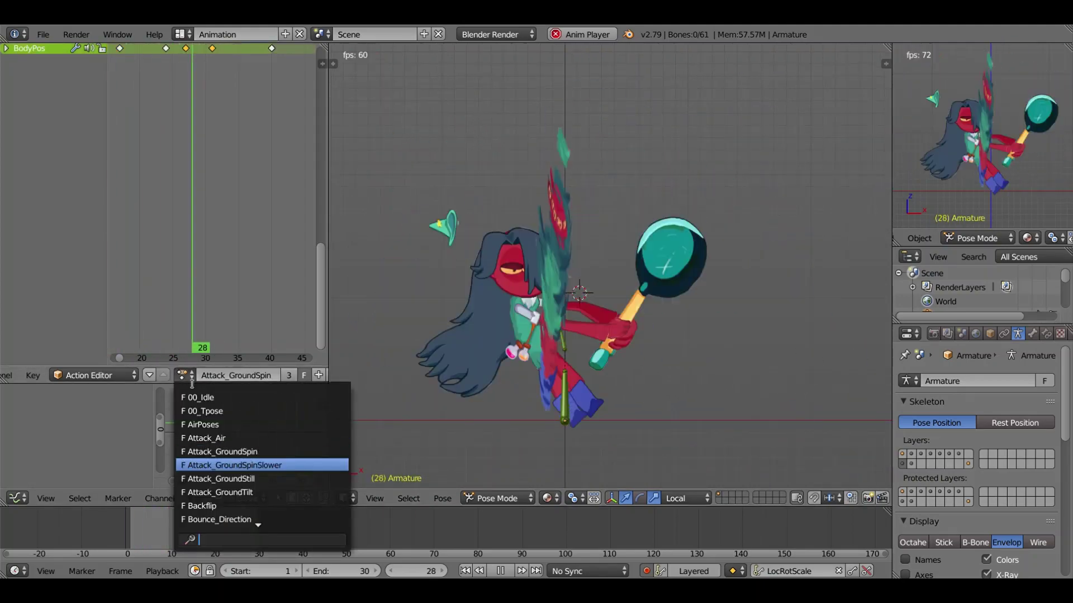
key(Return)
click(188, 380)
key(Down)
key(Return)
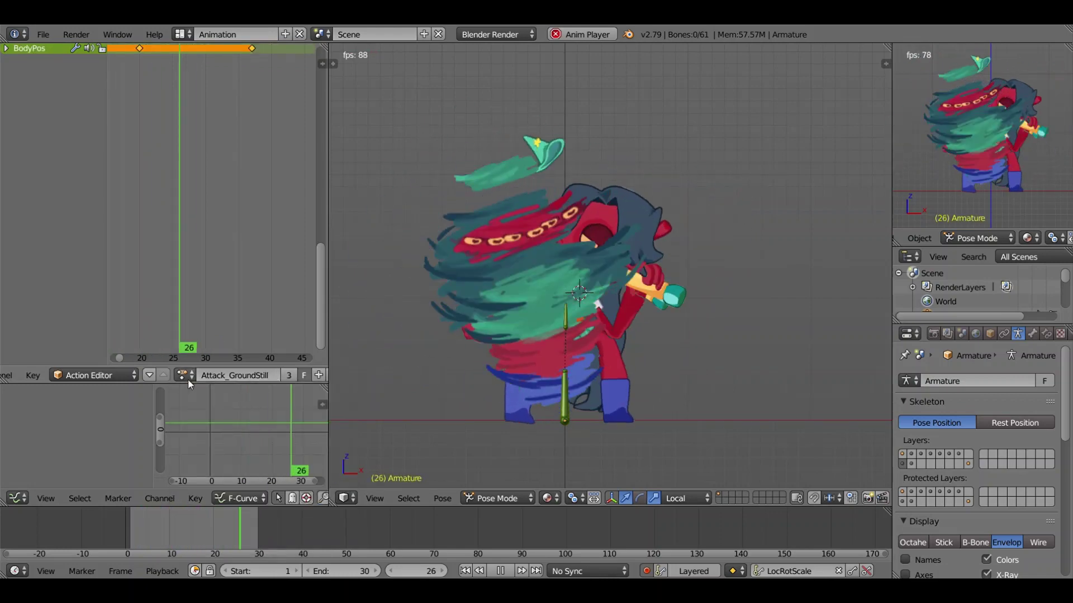
Switch the armature's action to 00_Idle and on to Attack_GroundTilt to preview both during playback.
click(188, 380)
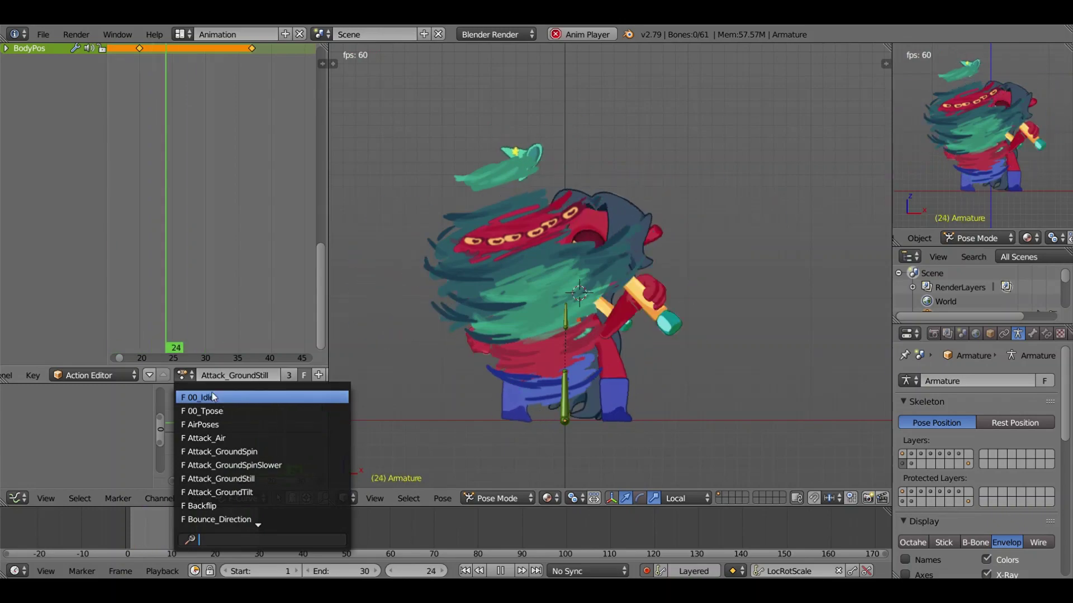
click(212, 397)
click(187, 375)
click(221, 492)
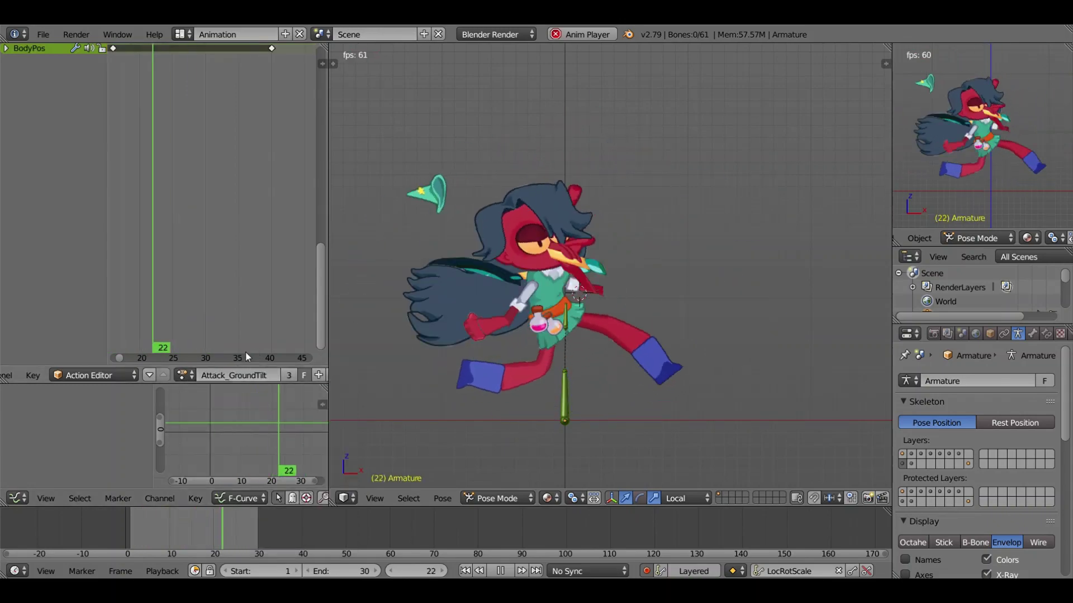
Load the Attack_Air action, pause it to scrub through its frames up to the end, and restart playback.
click(184, 375)
click(227, 438)
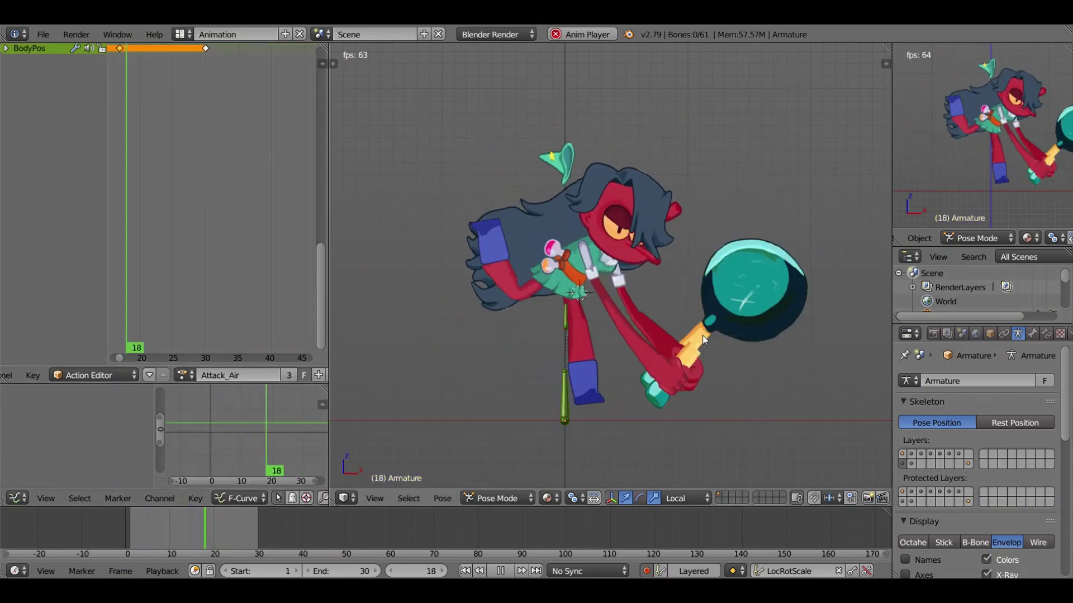
key(alt+a)
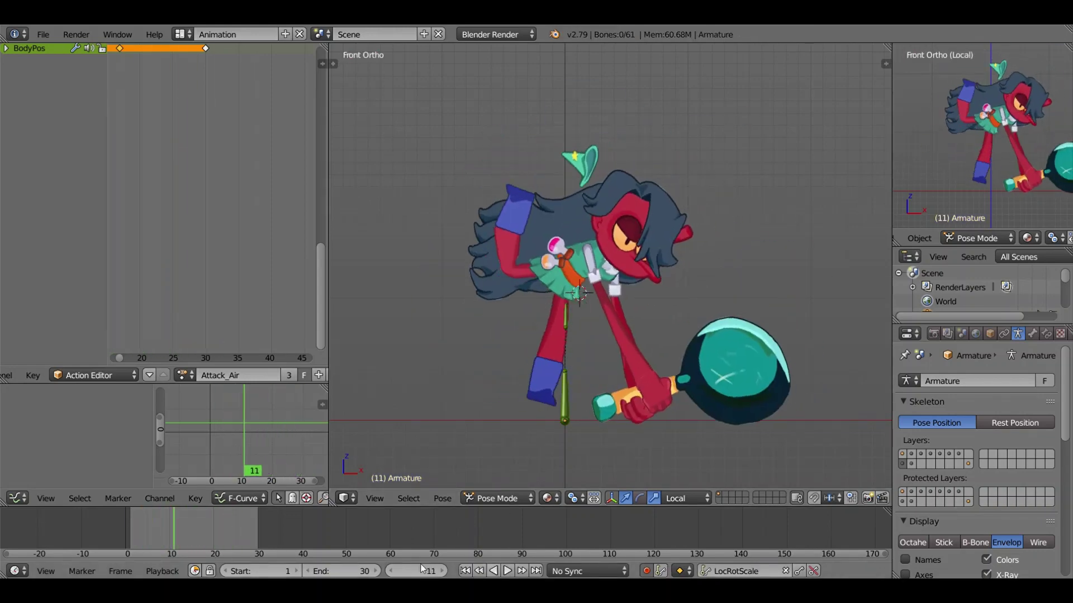
drag(190, 545, 228, 557)
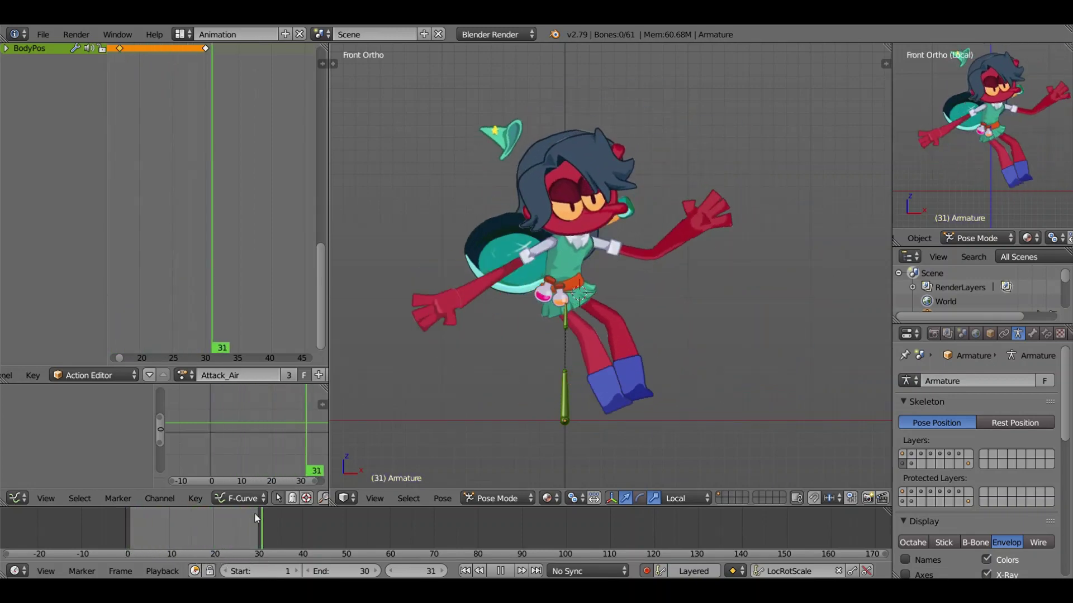
drag(255, 518, 134, 513)
key(alt+a)
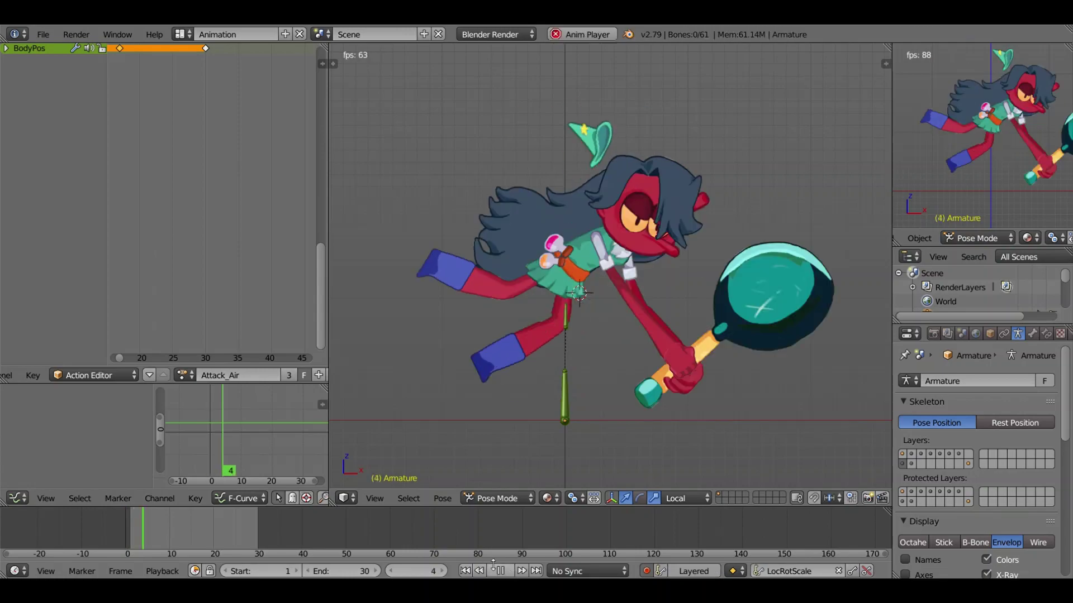
Preview the Attack_GroundStill action followed by Attack_GroundTilt on the playing armature.
click(184, 375)
click(253, 479)
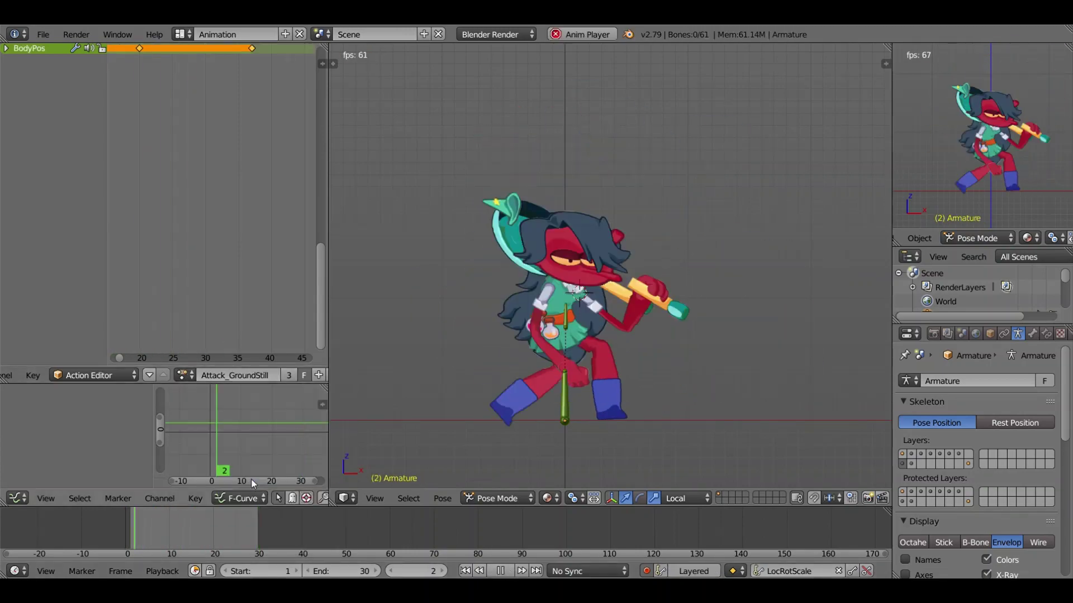
click(185, 376)
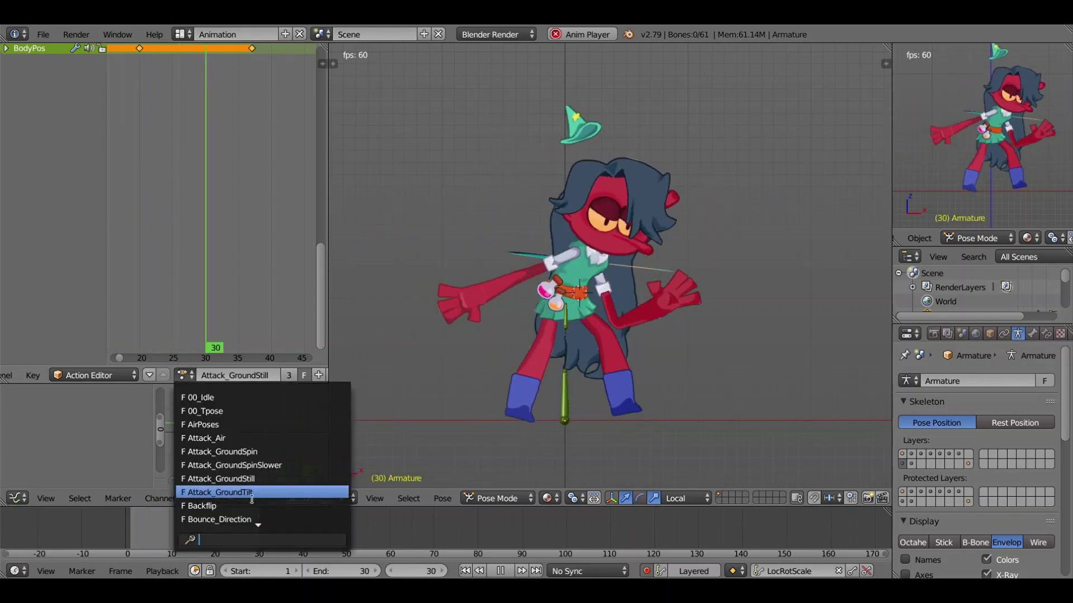
click(252, 493)
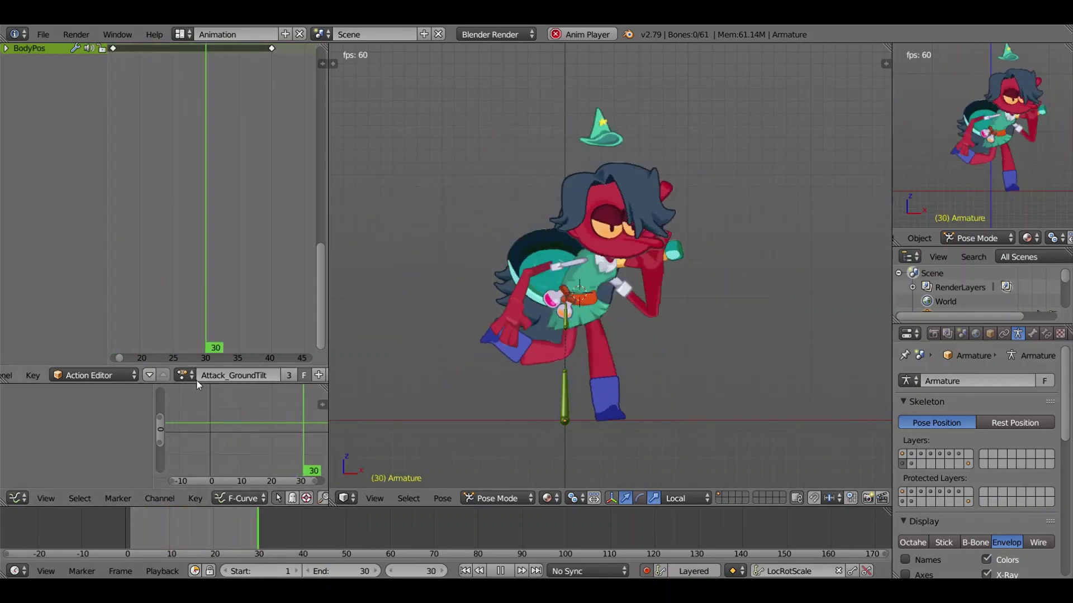
Load the Attack_GroundStill action, scrub through its swing up to frame 26, and resume playback.
click(184, 375)
click(253, 479)
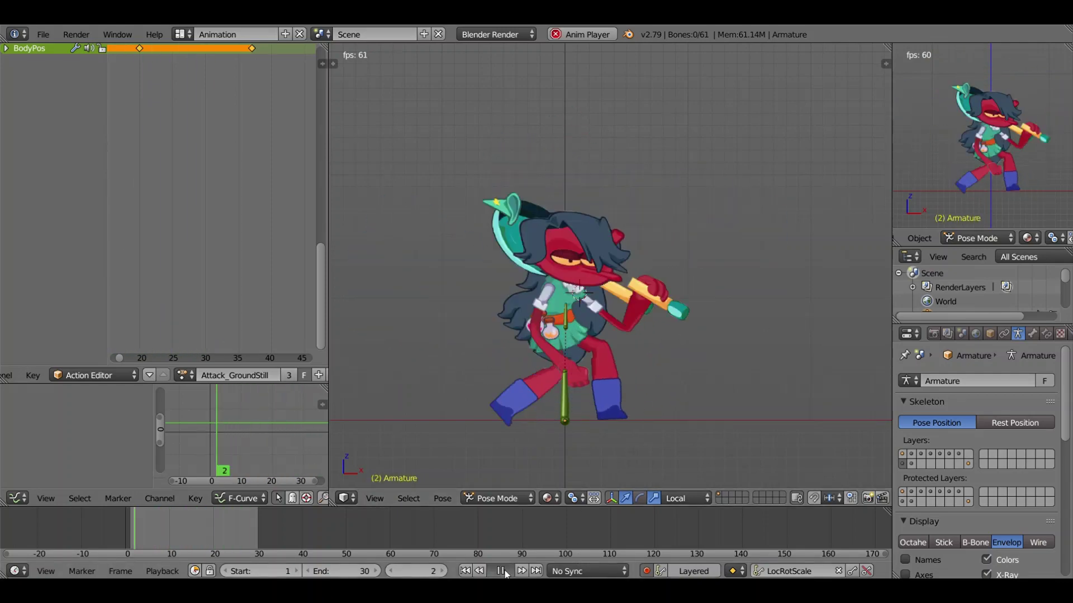
mouse_move(138, 528)
mouse_down()
mouse_move(175, 537)
mouse_move(145, 536)
mouse_up()
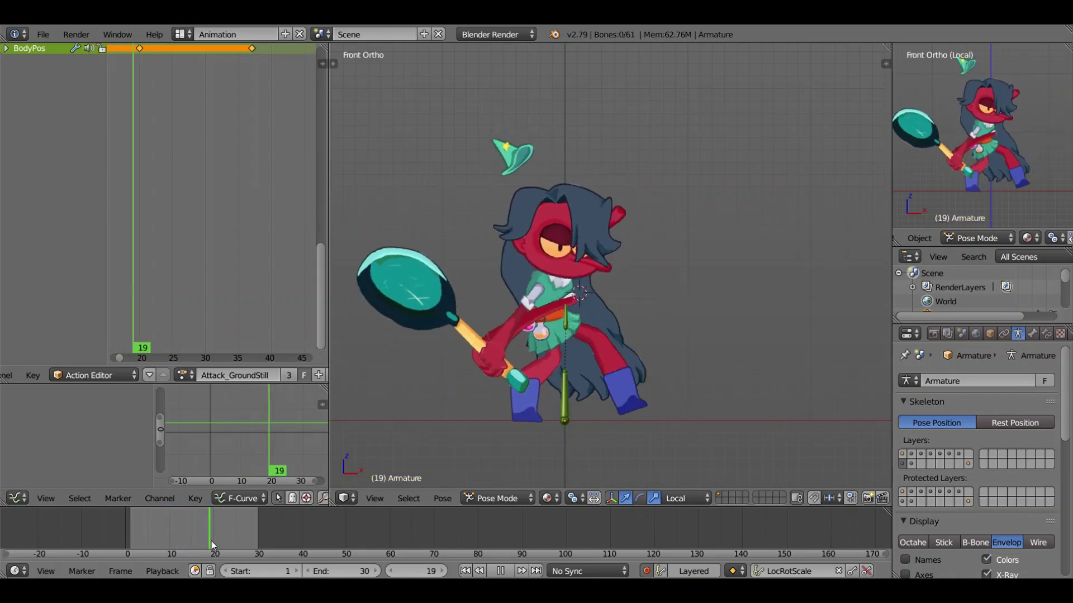
mouse_move(226, 534)
mouse_down()
mouse_move(214, 534)
mouse_move(239, 534)
mouse_up()
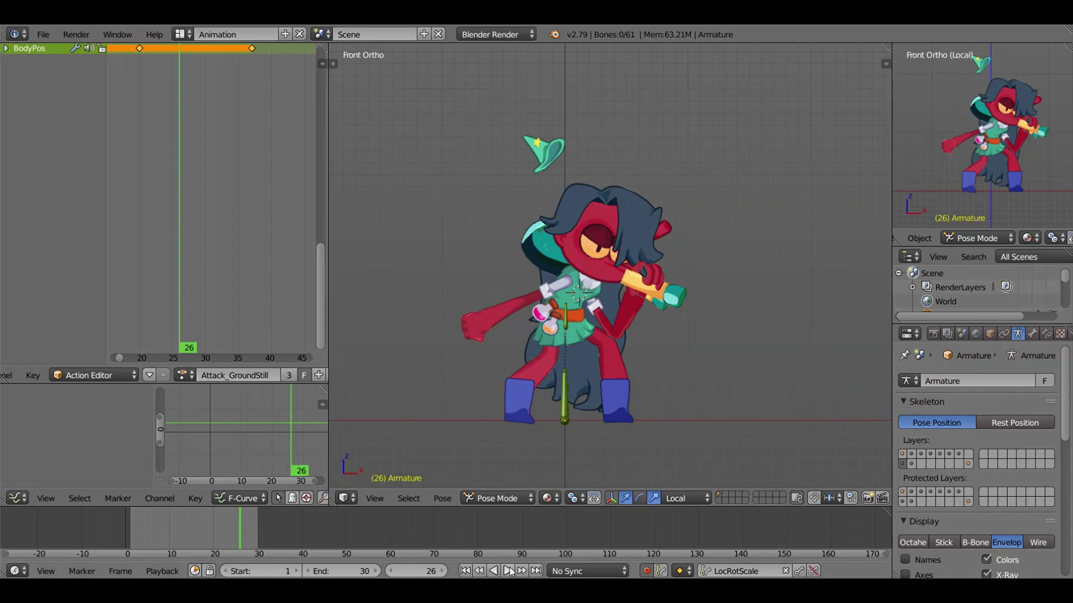
click(508, 571)
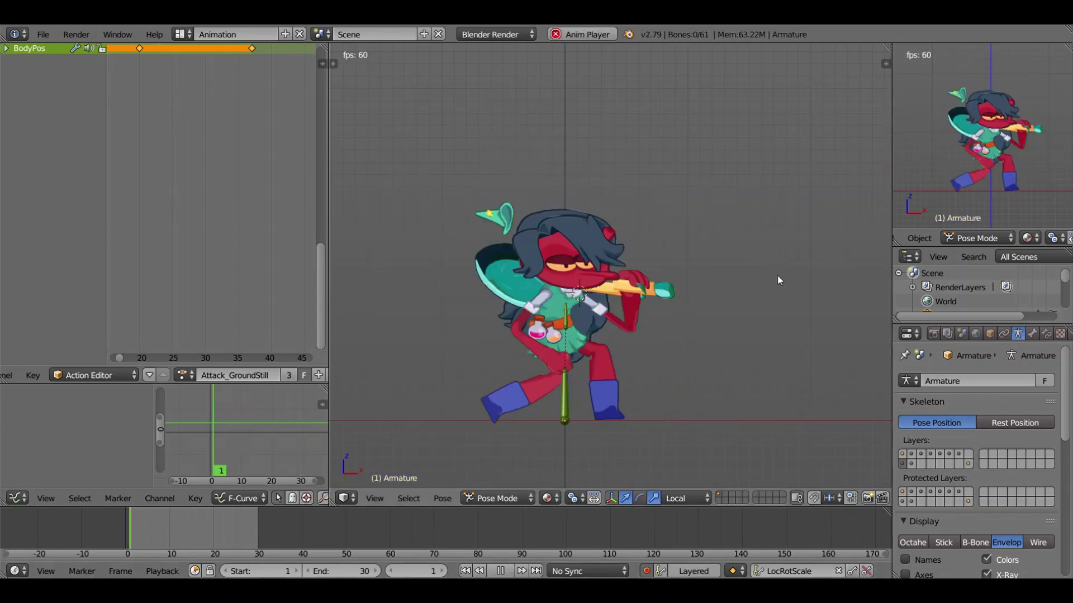
Load the Attack_GroundTilt action and switch the small preview viewport to solid shading.
click(187, 378)
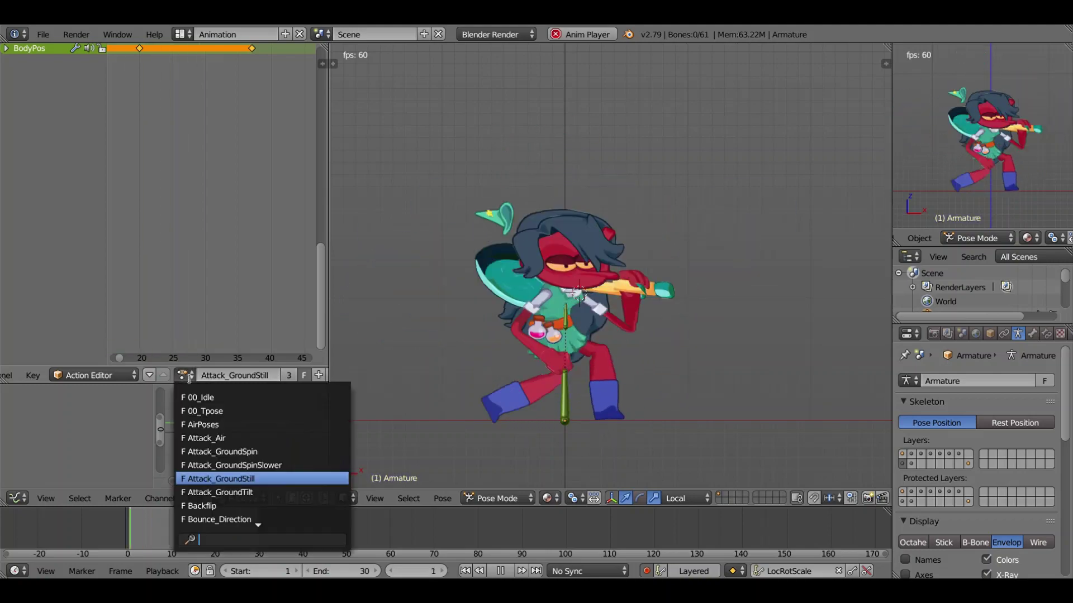
click(220, 492)
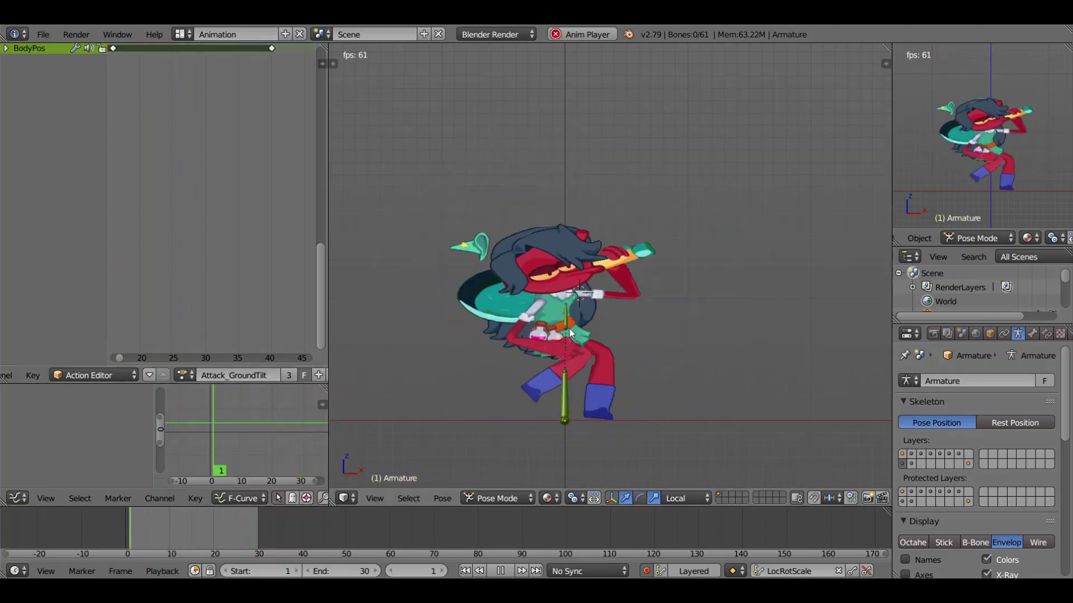
shift+middle_drag(686, 290, 757, 319)
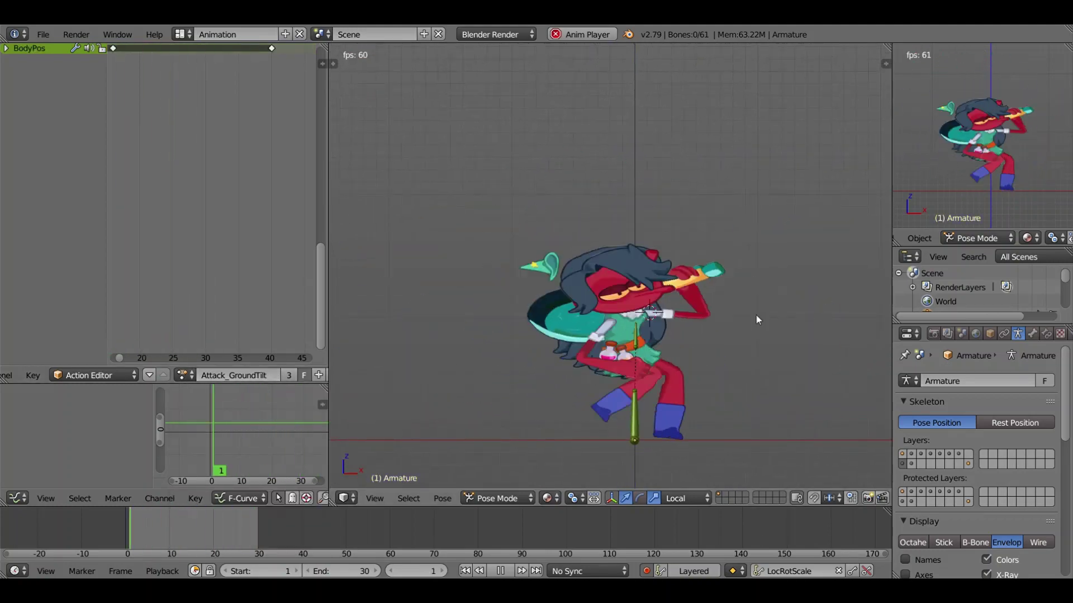
scroll(735, 262, up, 2)
key(z)
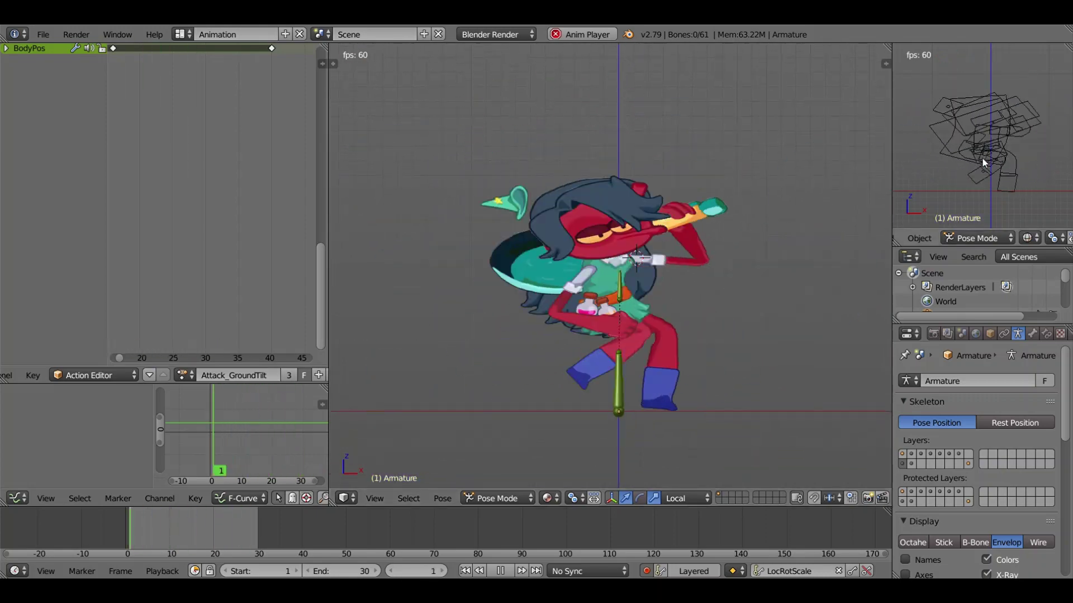
key(z)
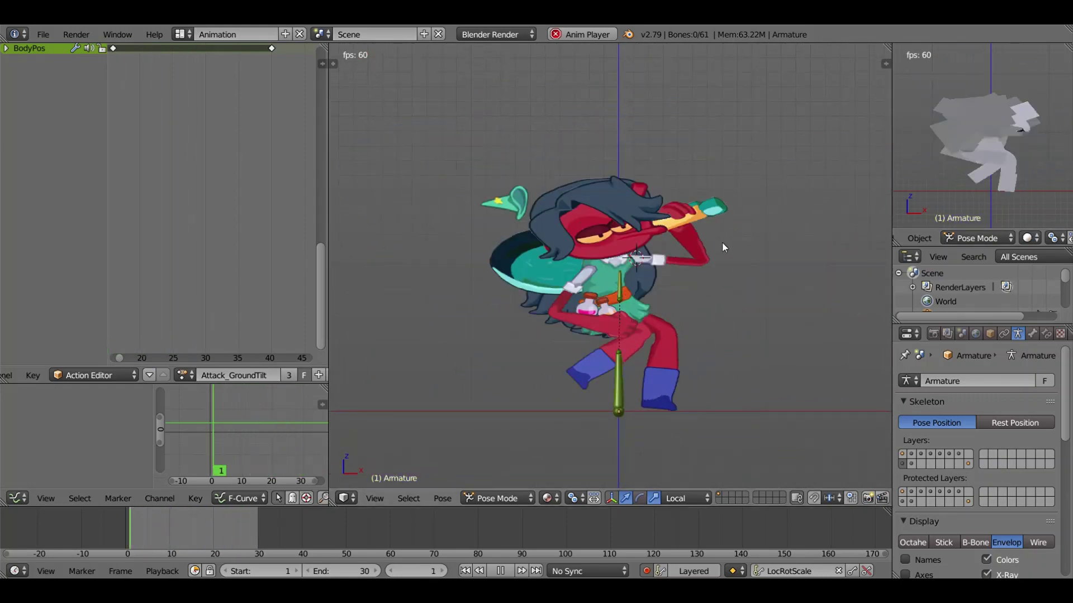
Inspect the character from behind, return to the front view, and pause Attack_GroundTilt at frame 6.
middle_drag(782, 253, 525, 296)
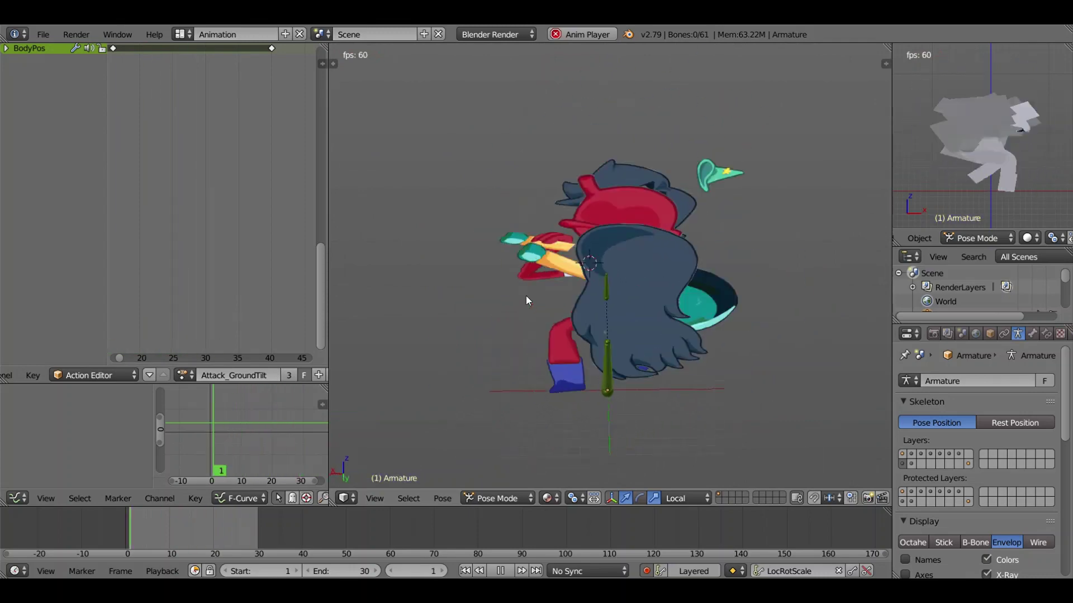
key(KP_1)
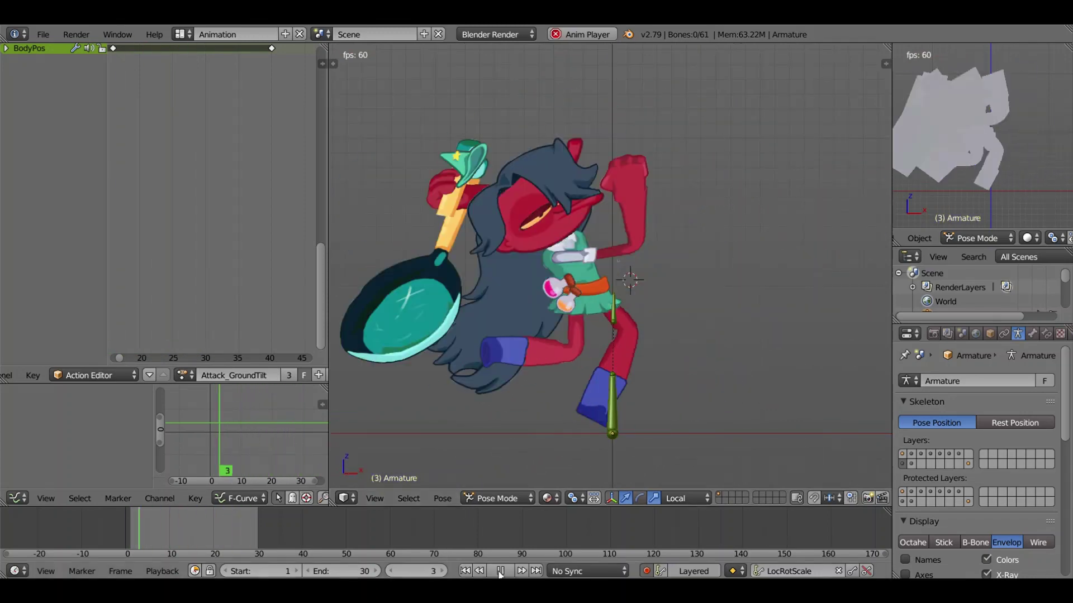
click(500, 571)
drag(128, 528, 151, 529)
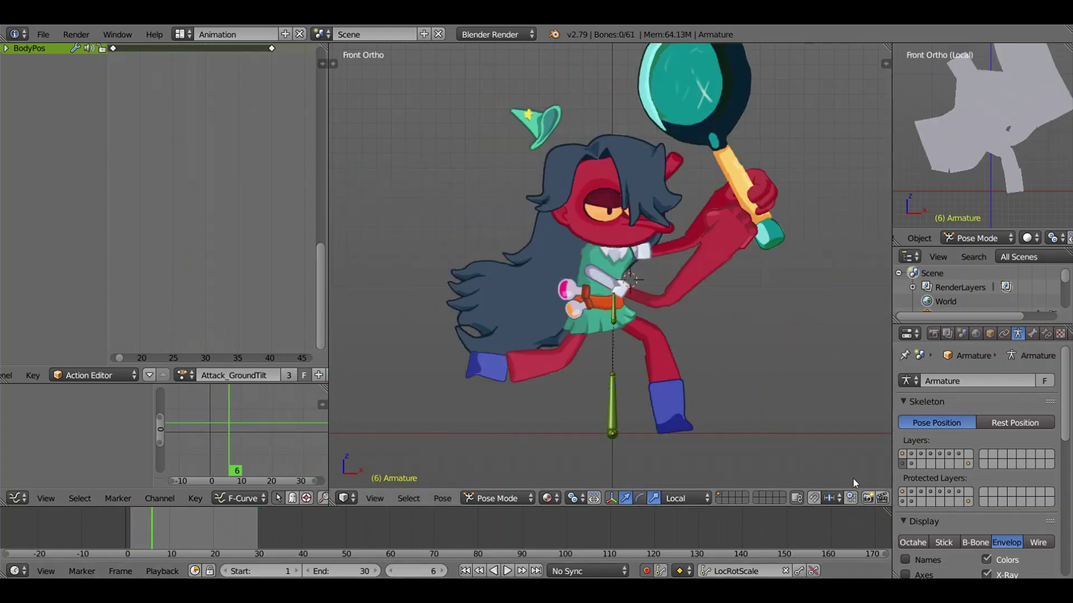
Load the LongJump action, scrub to frame 30, and play the animation.
click(182, 376)
text(lo)
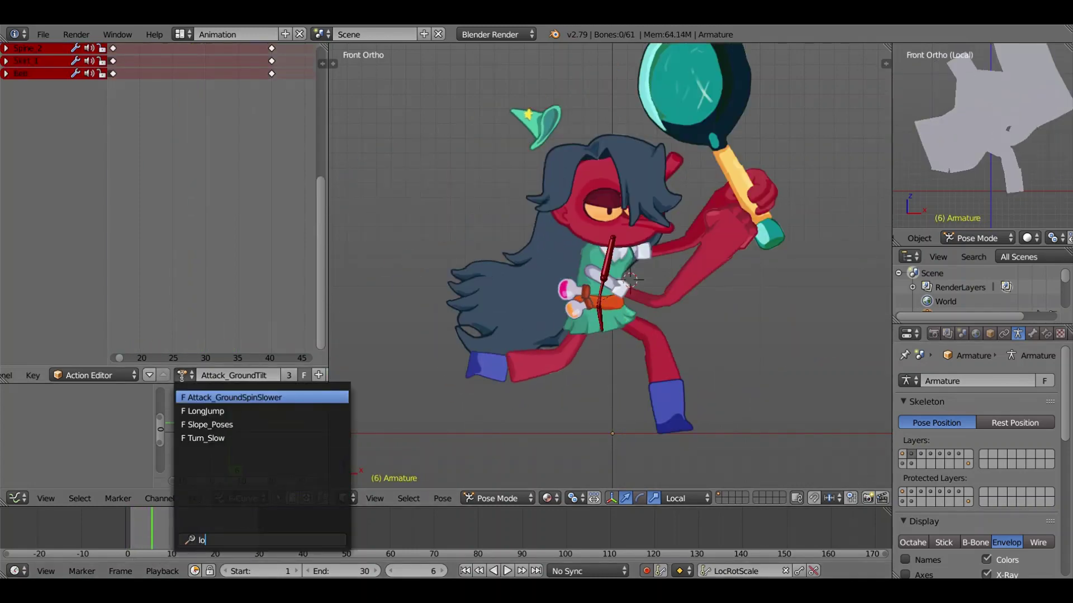
key(Return)
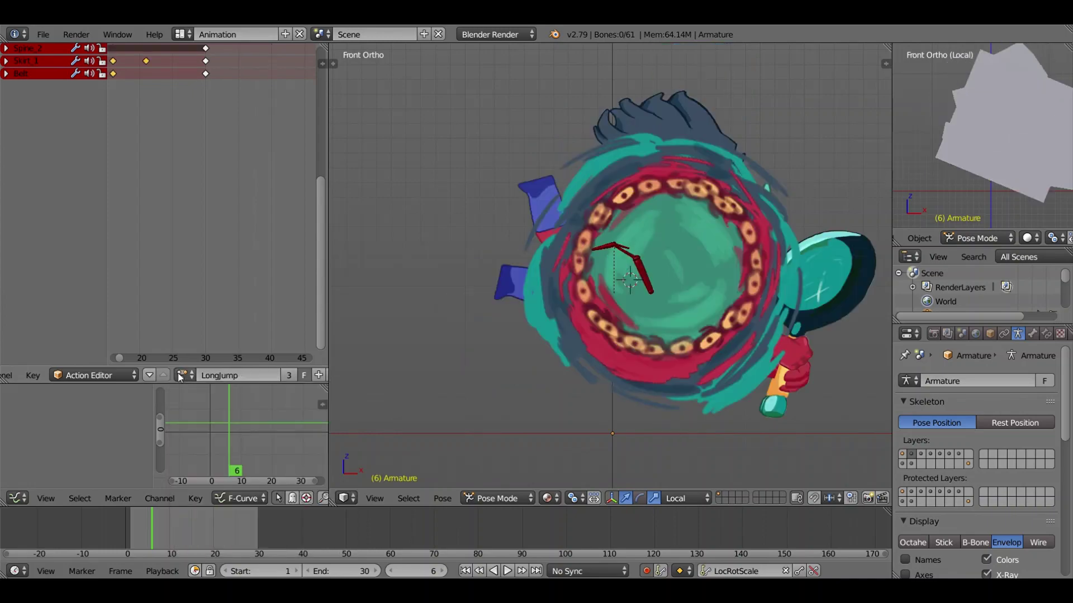
drag(217, 98, 206, 85)
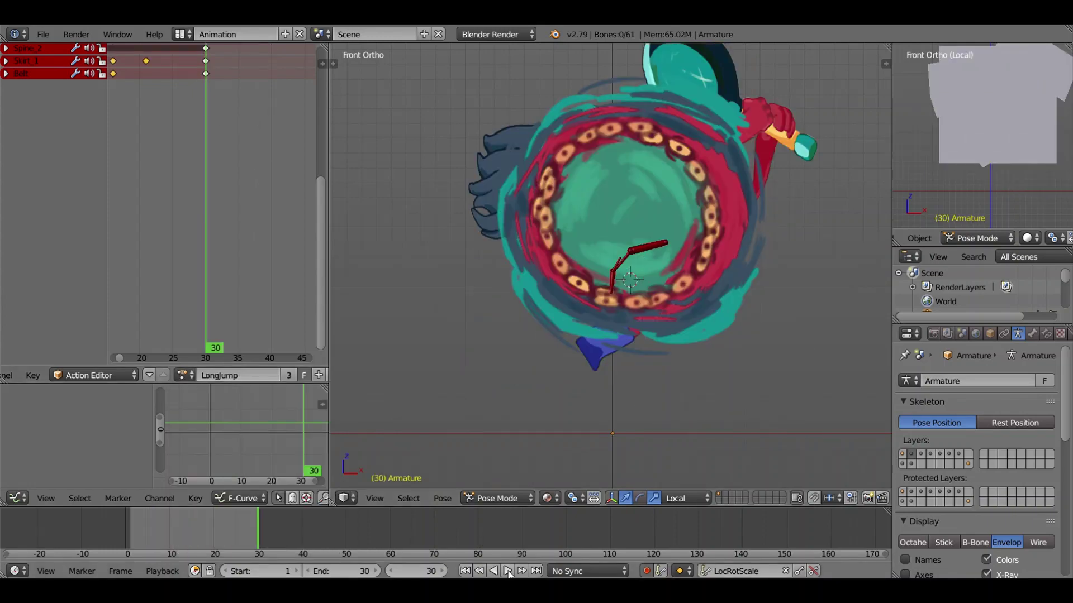
click(507, 570)
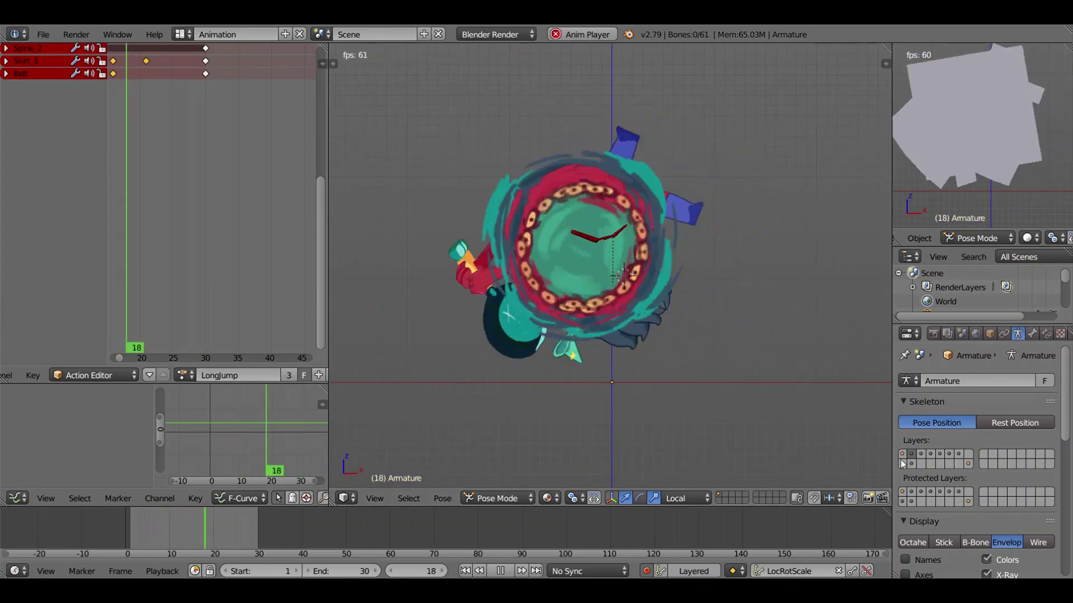
Go through the armature's bone layers at frame 14 until only the layer with the smear control bone is shown.
click(902, 463)
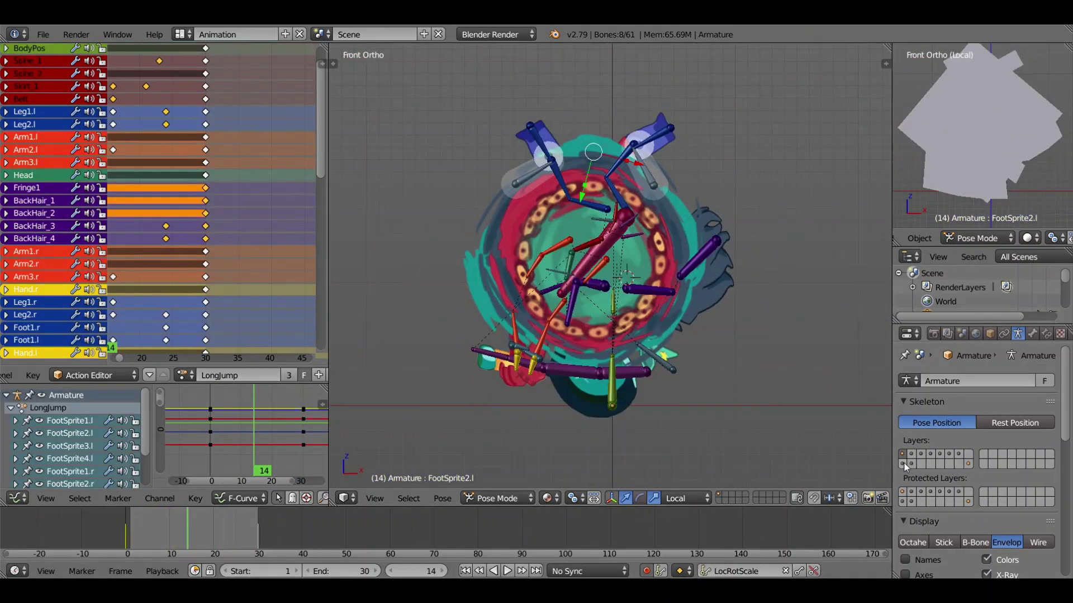
click(968, 462)
click(967, 462)
right_click(553, 281)
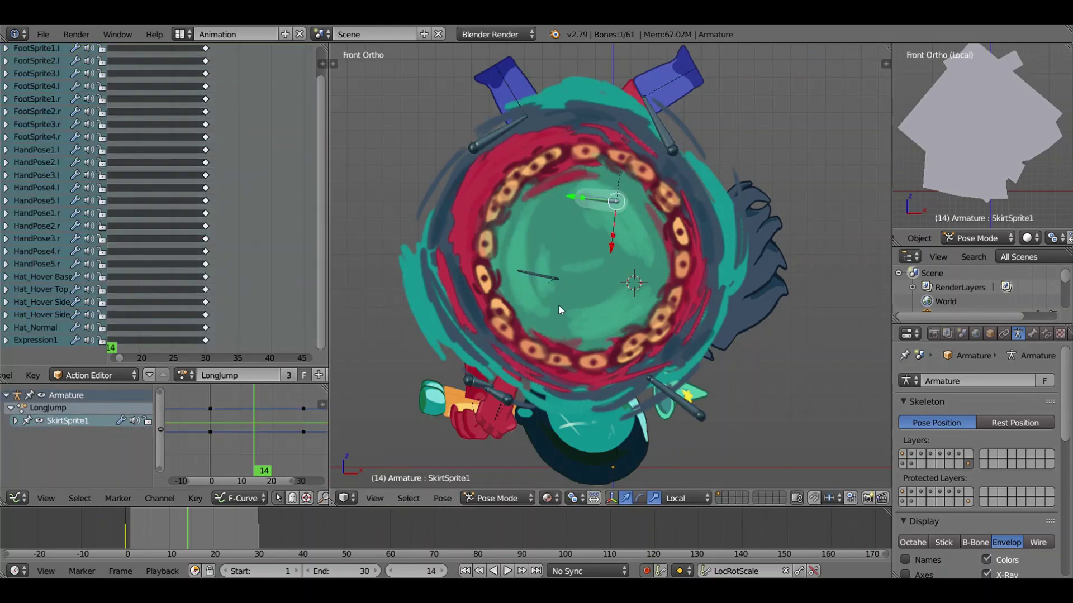
middle_drag(558, 306, 570, 338)
click(907, 462)
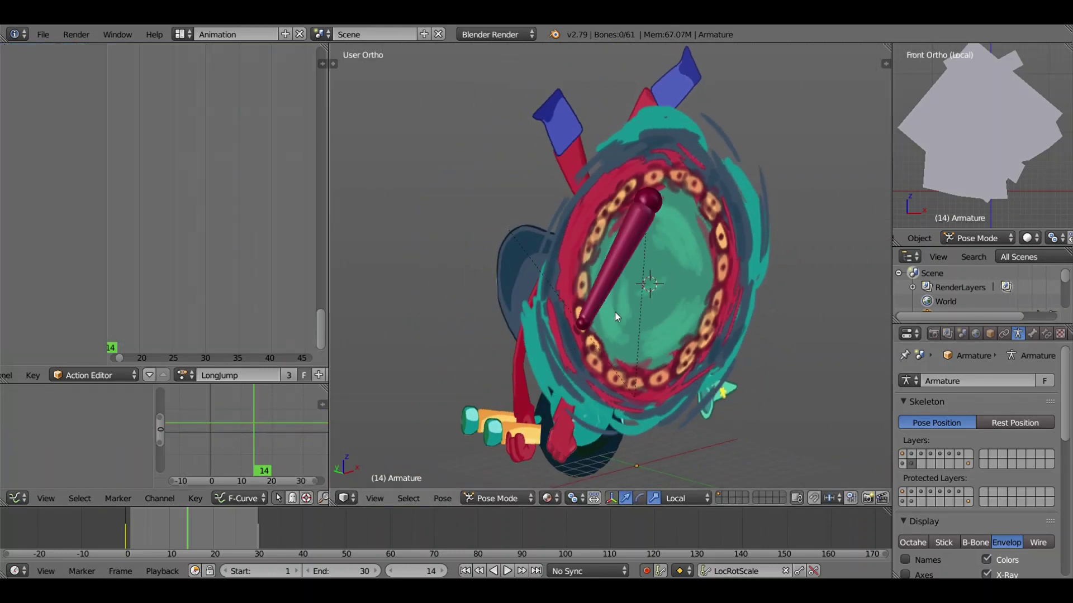
Try moving the Smear_Roll bone away from the body in front view at frame 14.
key(KP_1)
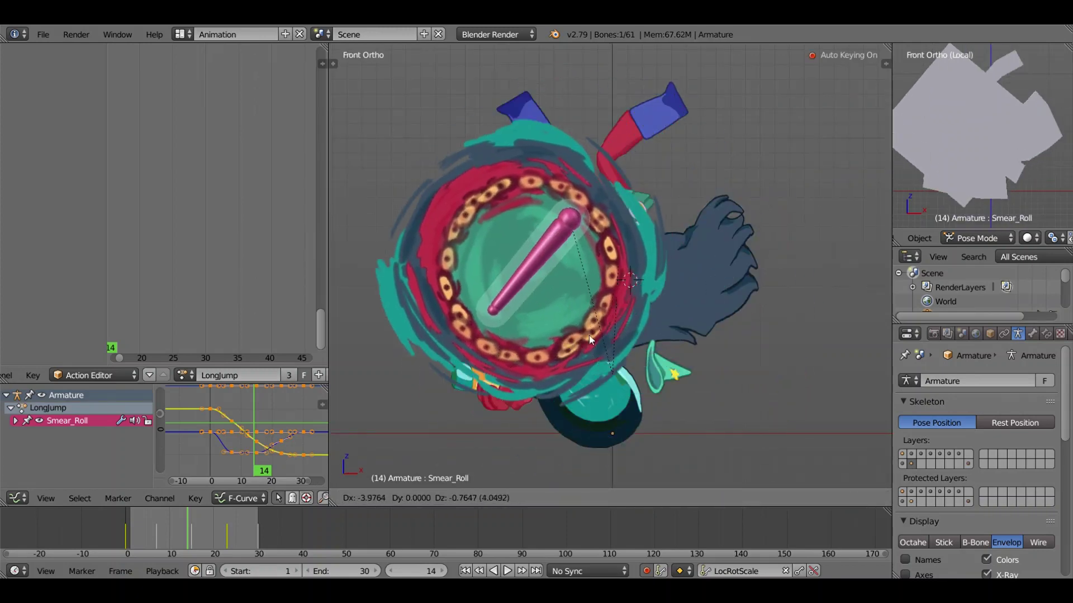
key(g)
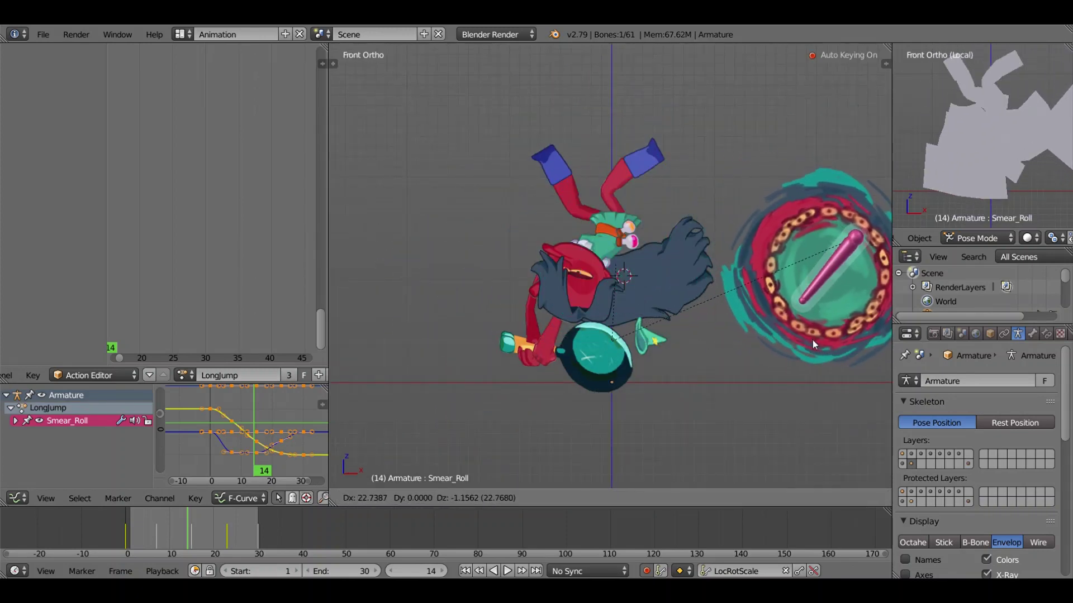
key(Escape)
Play LongJump and set the new time remapping value in the render dimensions to 15.
click(507, 571)
click(933, 334)
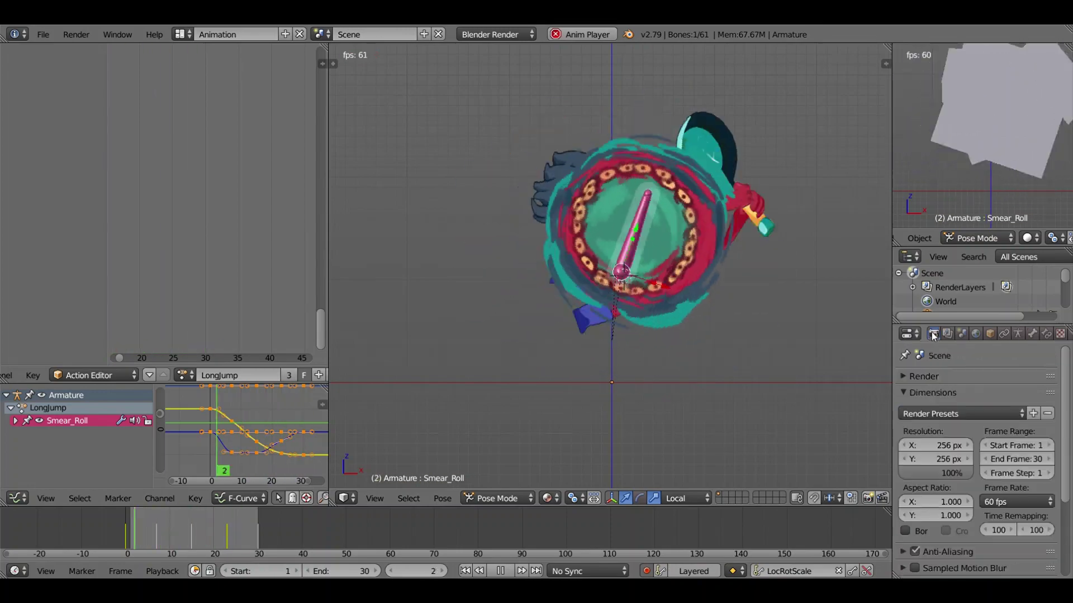
scroll(1018, 458, down, 8)
text(15)
key(Return)
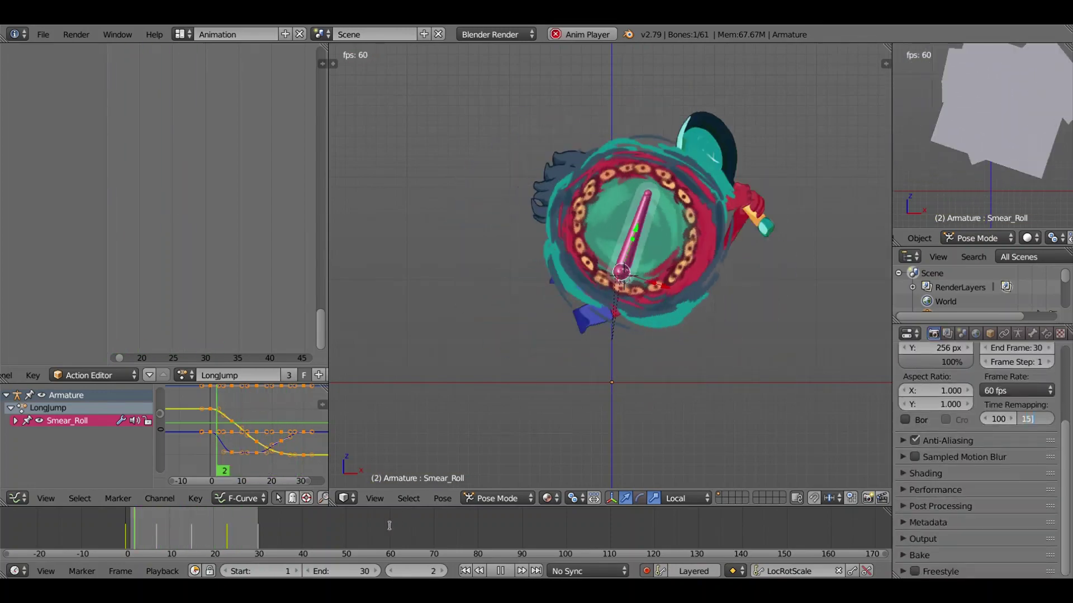
End the playback range at frame 8 and set the new time remapping value to 50.
key(e)
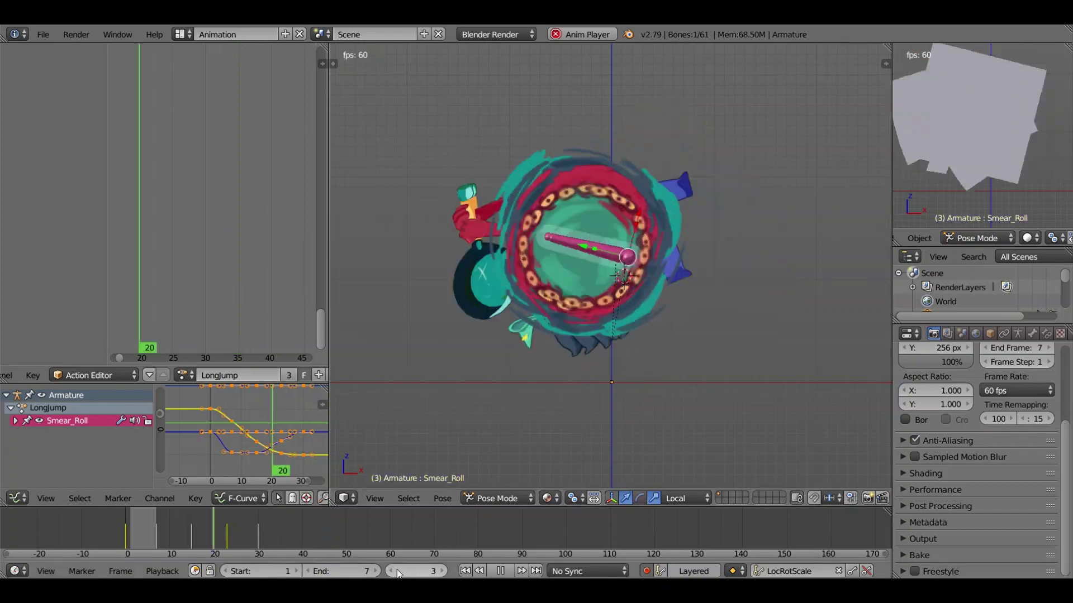
click(376, 571)
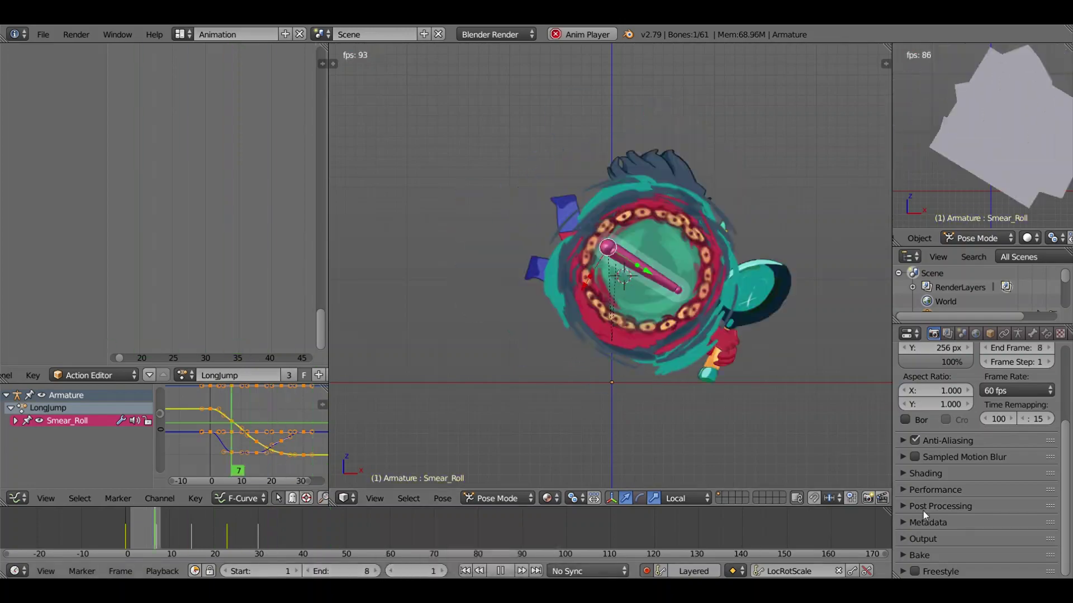
click(1035, 421)
text(50)
key(Return)
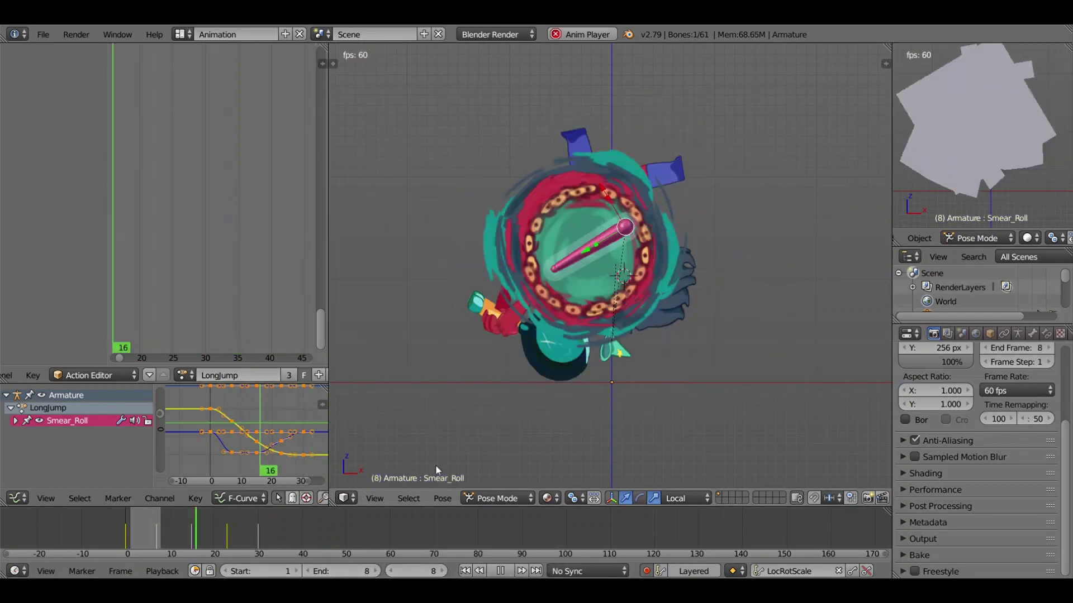
Set the end frame to 15 and show only the armature layer with the root bones.
click(350, 567)
text(35)
key(Return)
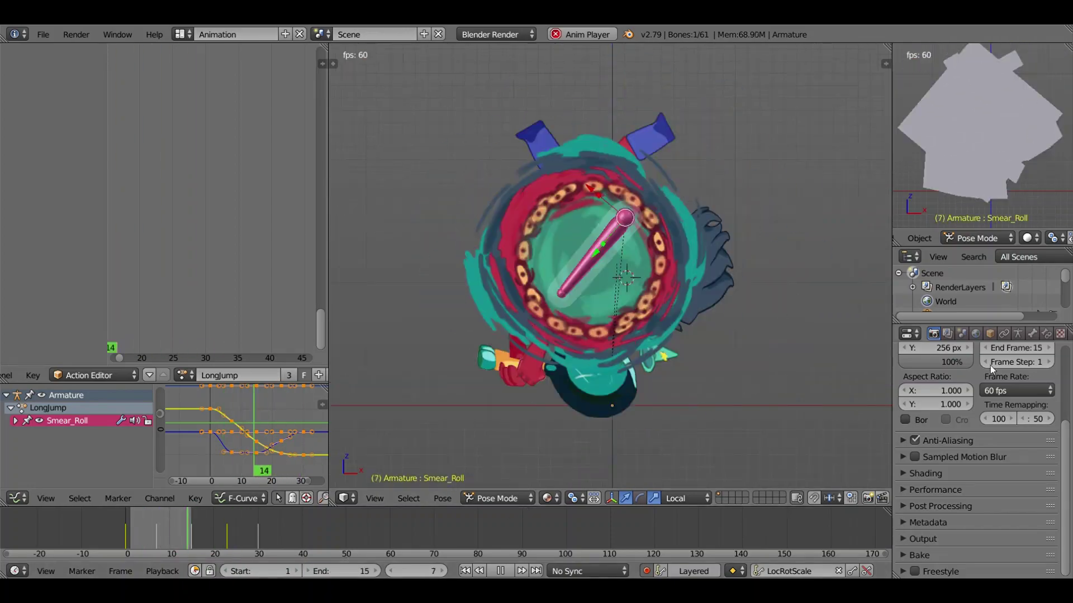
click(1018, 333)
click(903, 463)
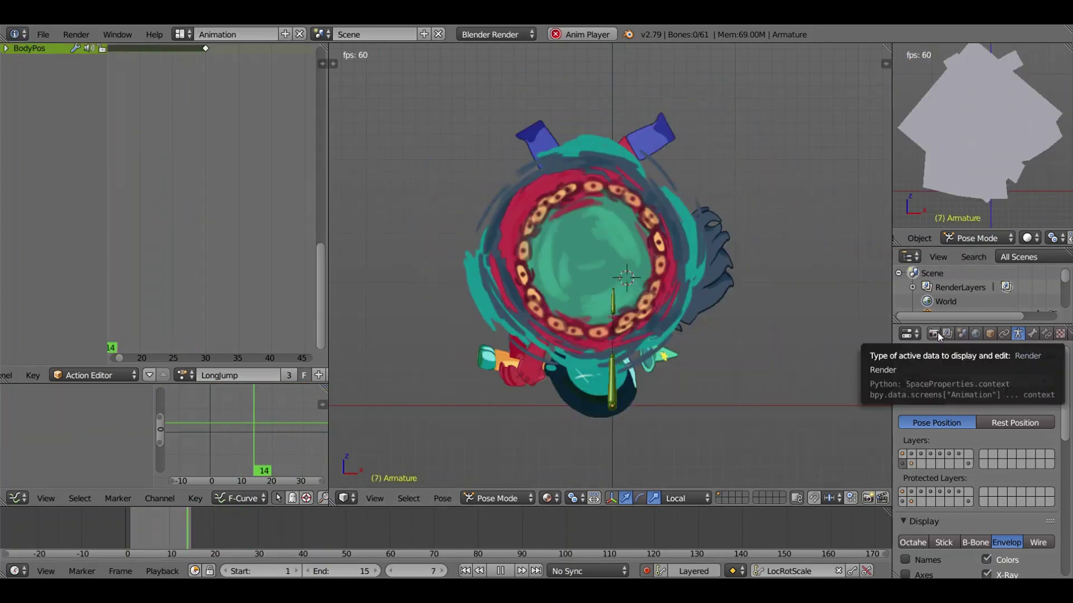
Set the new time remapping value back to 100 and the end frame to 30.
click(937, 333)
click(1037, 420)
text(100)
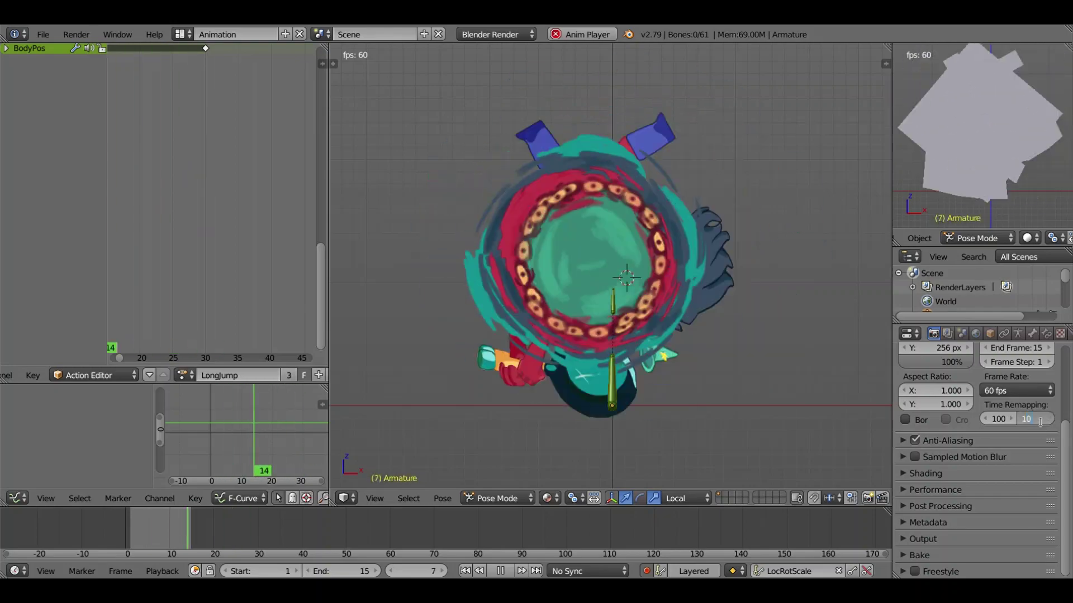
key(Return)
click(340, 571)
text(30)
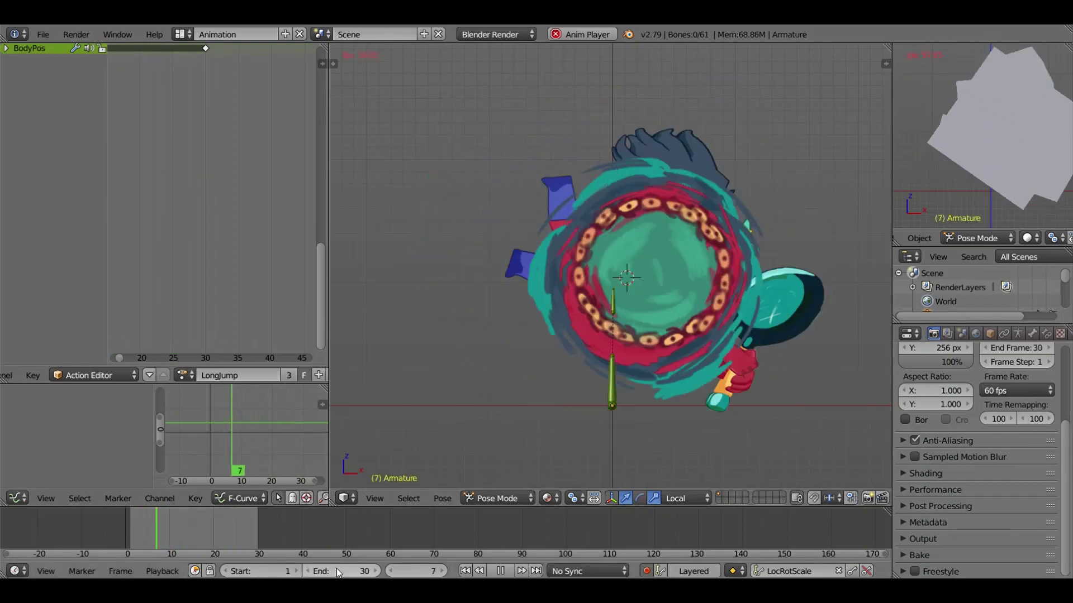
key(Return)
Stop playback at frame 28, try moving the Smear_Roll bone beside the character, and clear its location.
click(1017, 334)
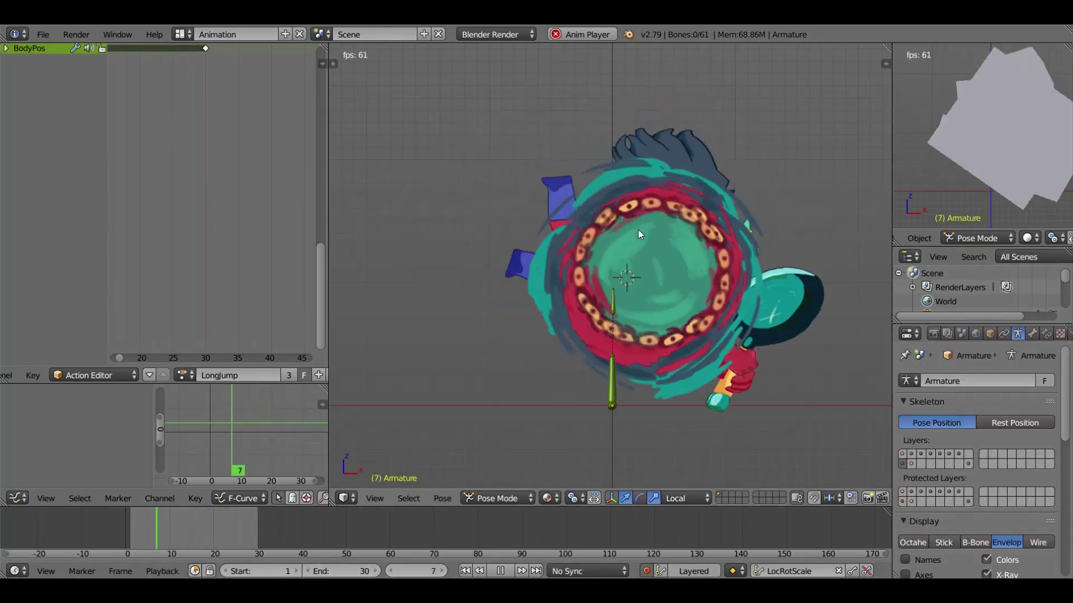
scroll(638, 230, up, 3)
click(504, 571)
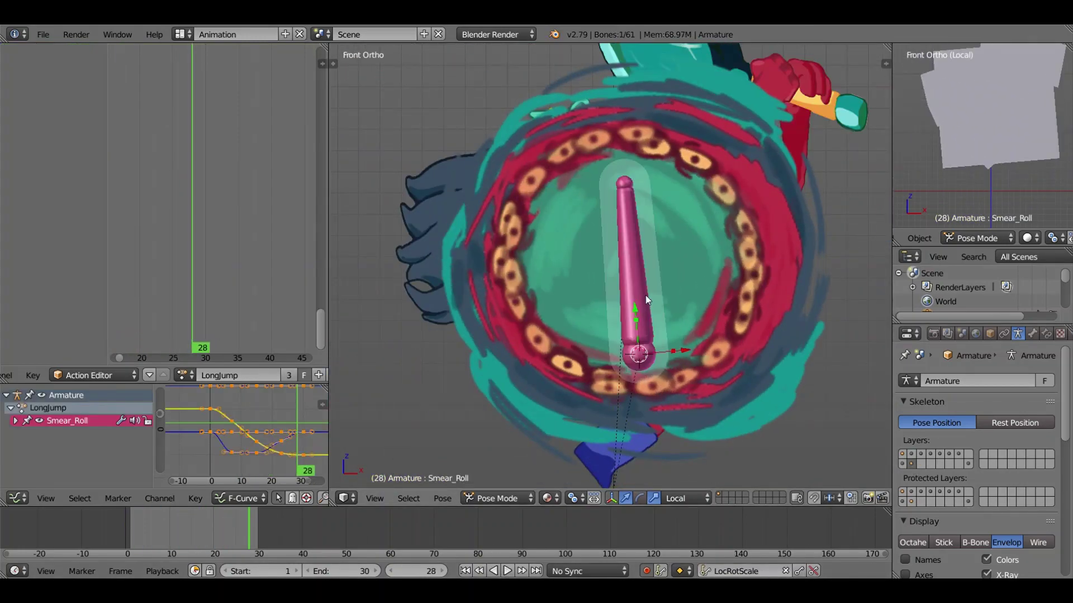
right_click(646, 300)
scroll(646, 300, down, 8)
scroll(800, 323, up, 4)
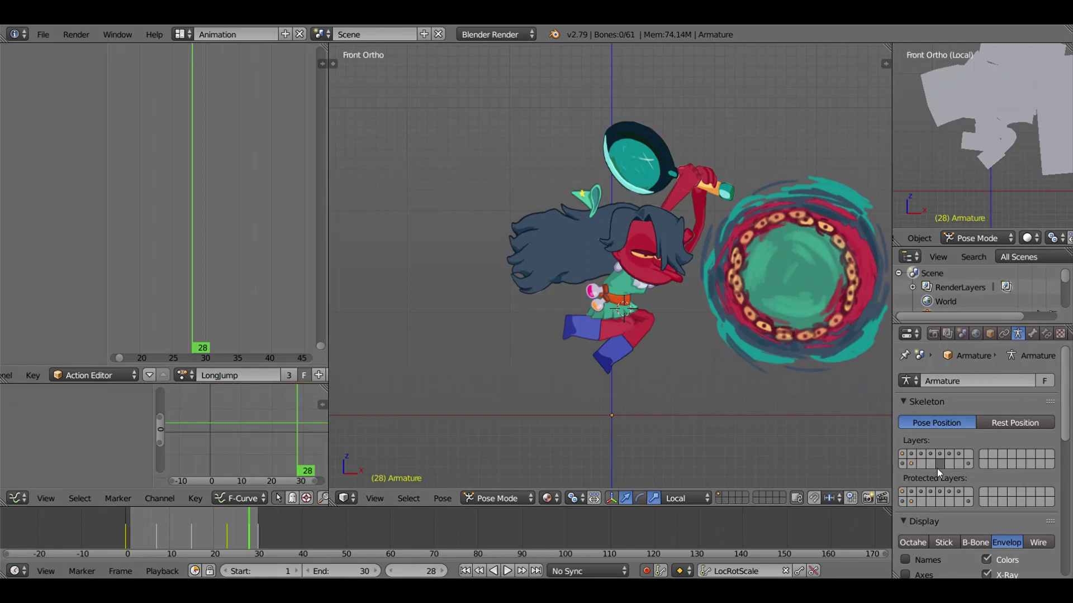
right_click(636, 341)
key(alt+g)
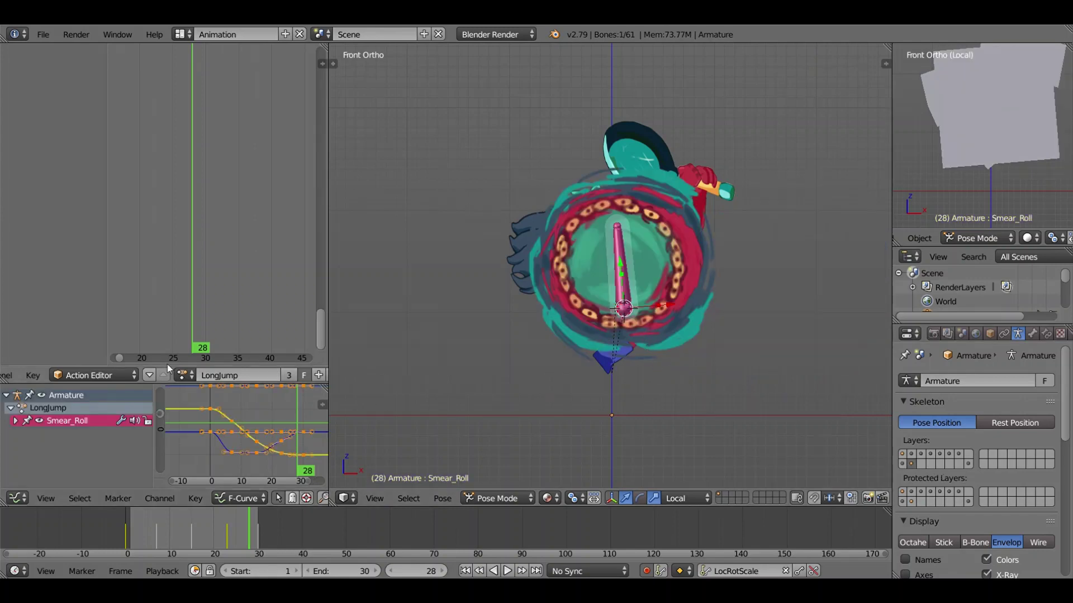
Load the 00_Idle action to view the character's idle pose.
click(190, 374)
text(id)
key(Return)
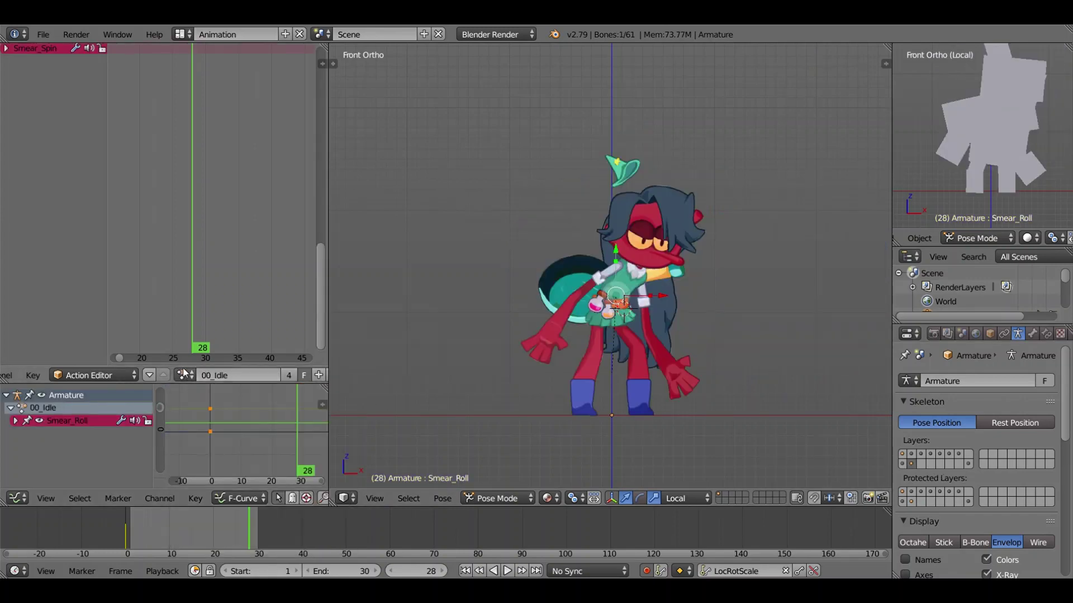
Load the Attack_GroundSpinSlower action, show the body bones' layer, and go to frame 40.
click(186, 374)
text(s)
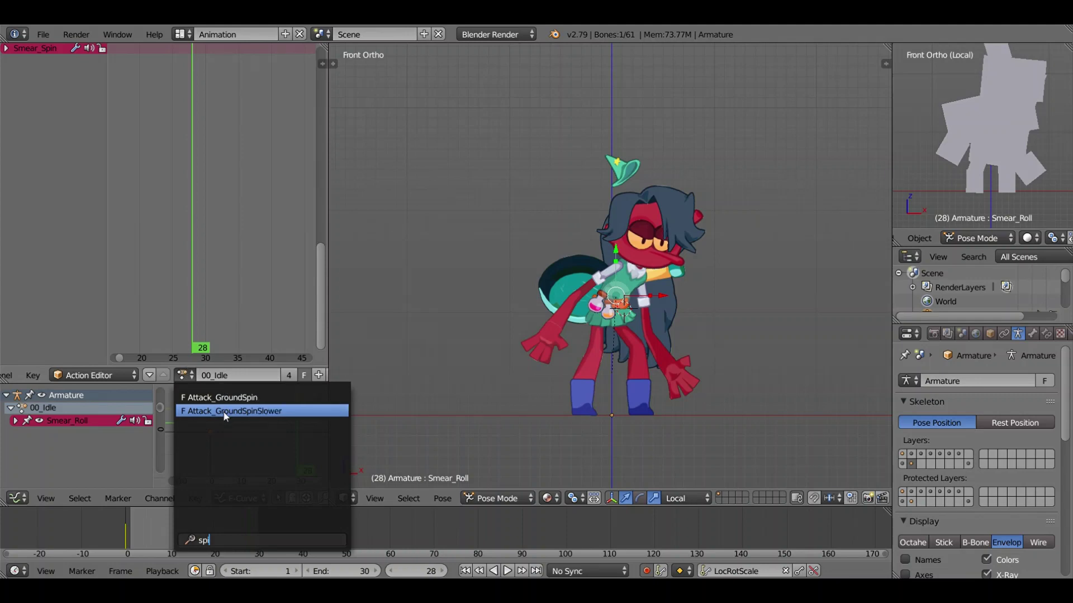
text(pi)
click(225, 414)
click(910, 463)
click(249, 241)
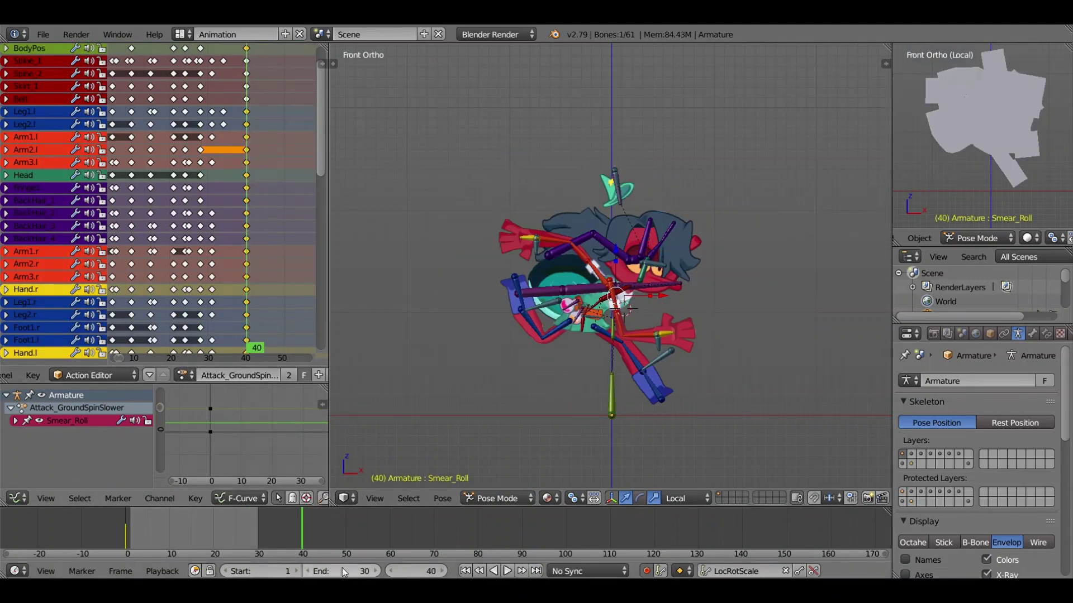
Set the end frame to 40 and play the ground spin attack with only the root bones shown.
click(507, 571)
key(a)
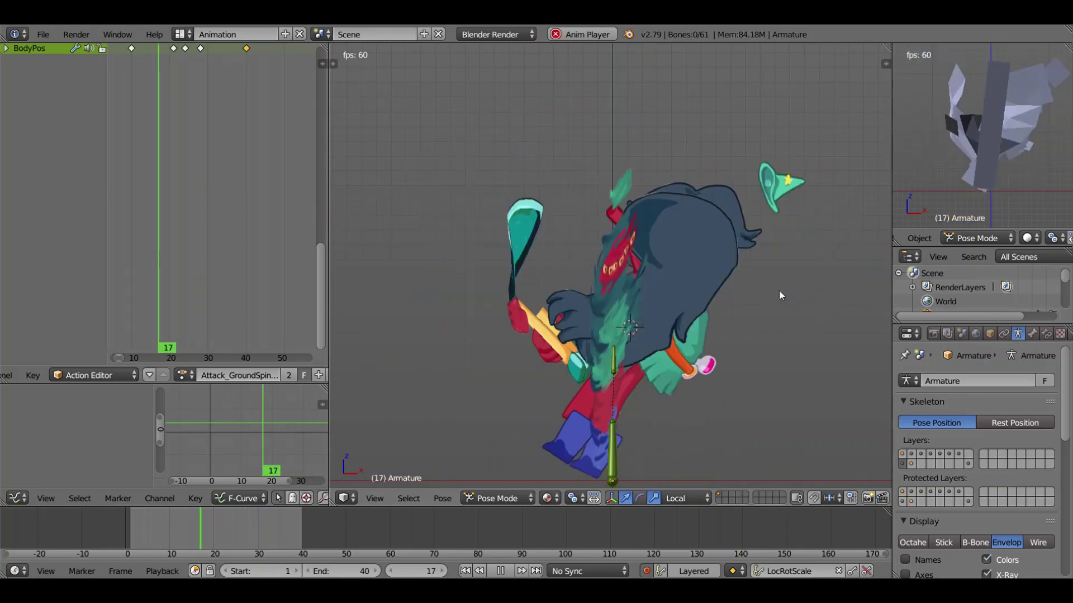
scroll(782, 294, down, 2)
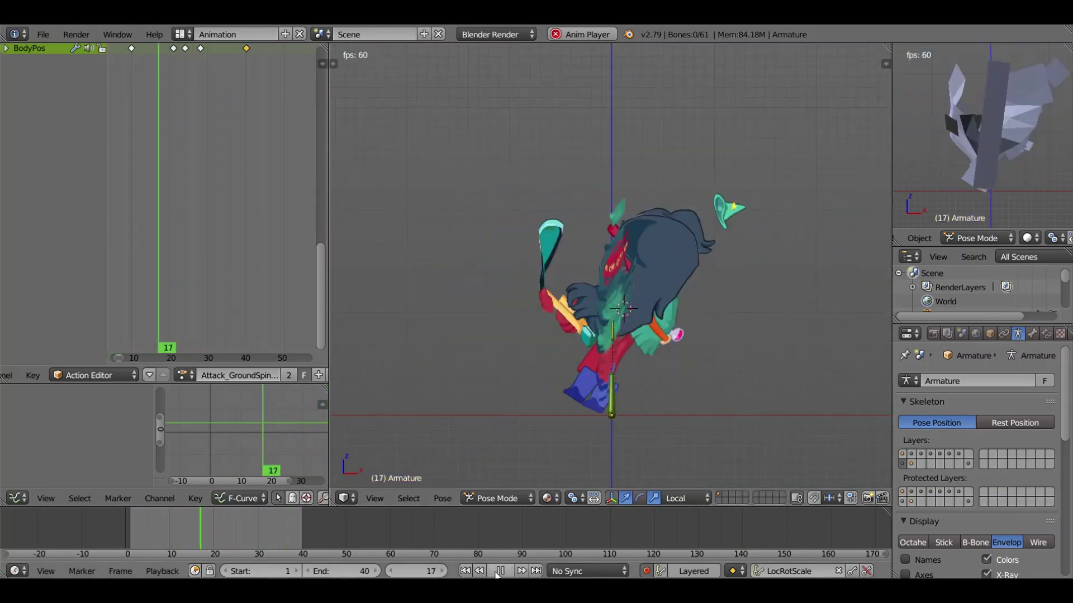
click(497, 574)
Try moving the Smear_Spin bone off the body at frames 9, 15, 21 and 28 of the spin attack.
drag(61, 533, 284, 559)
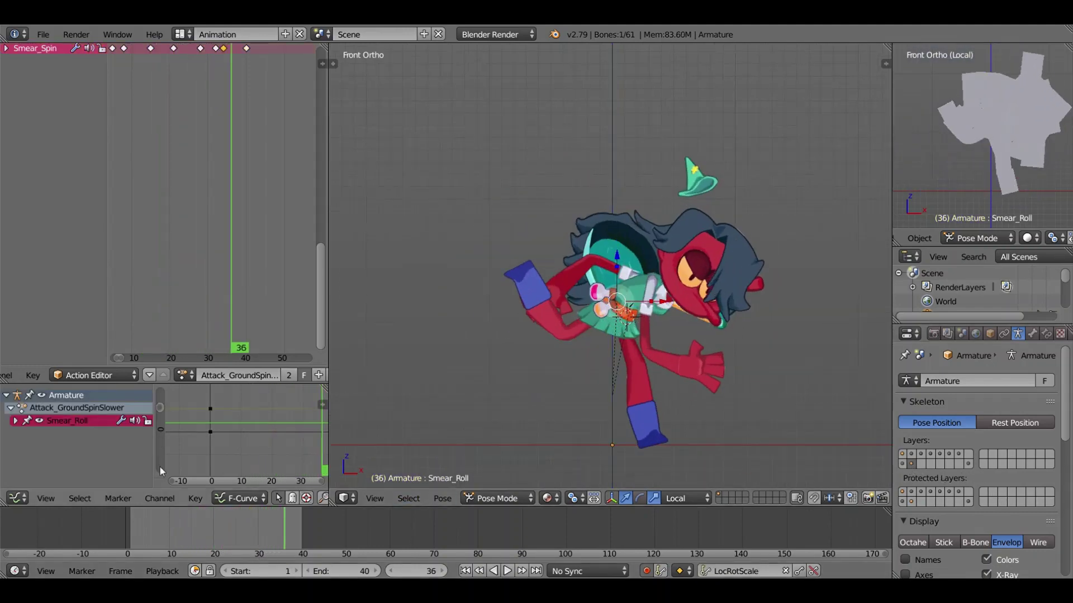
click(123, 527)
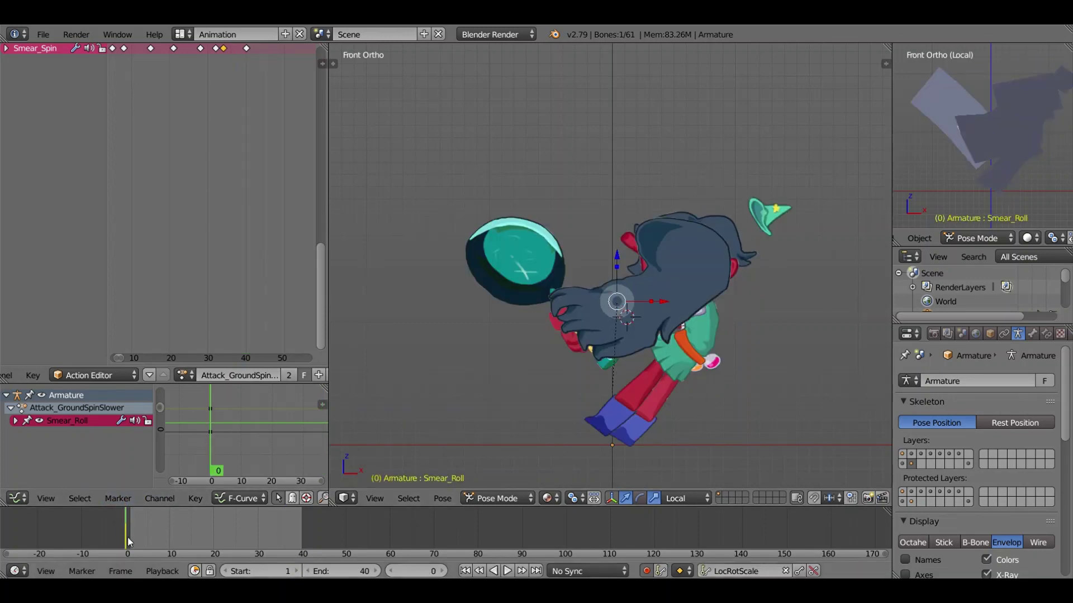
drag(127, 539, 162, 546)
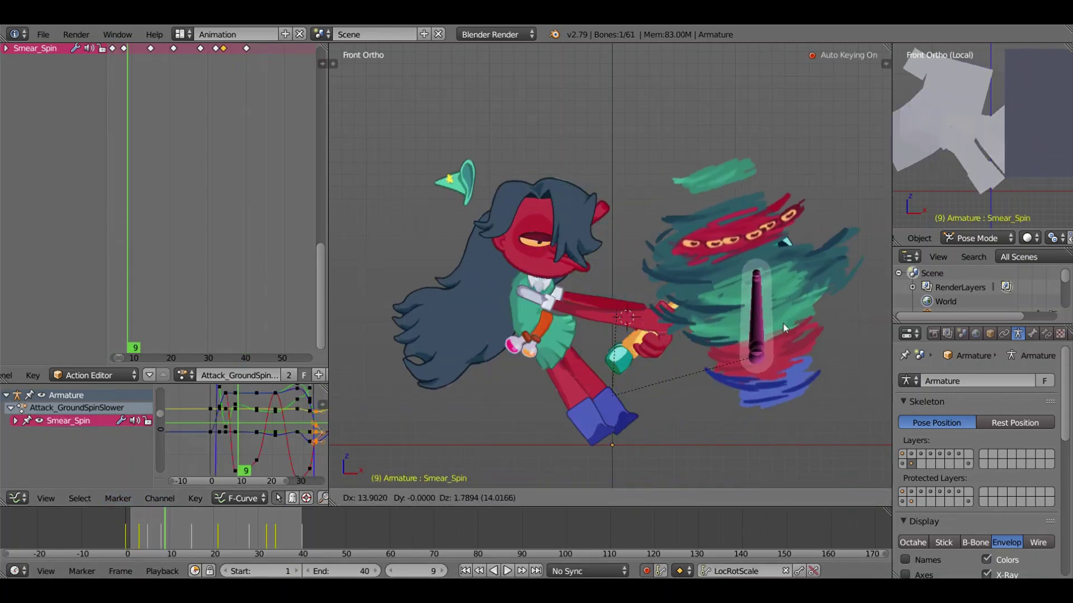
click(521, 571)
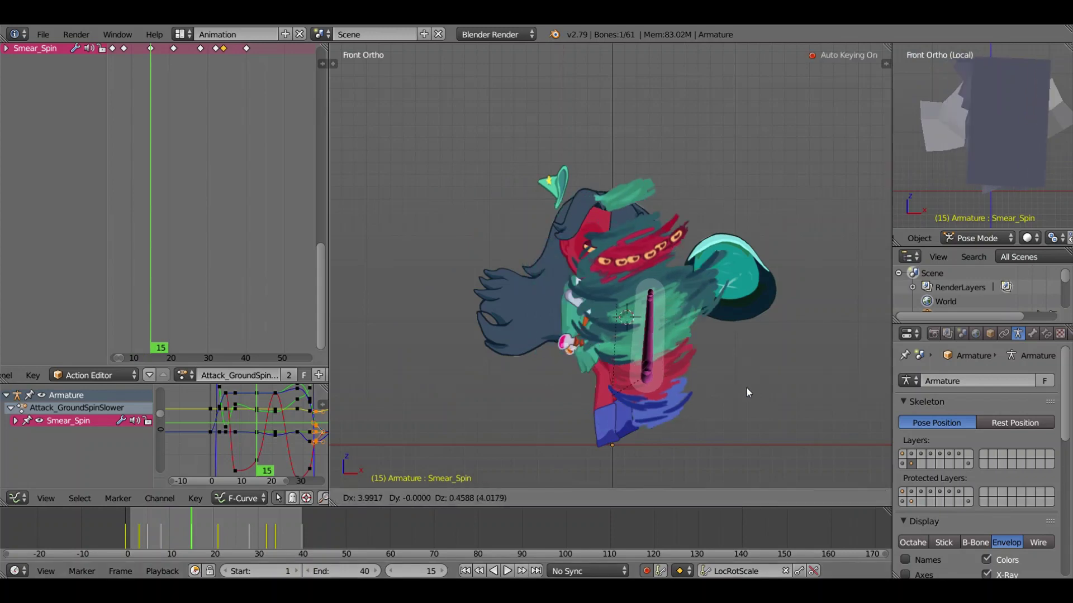
click(520, 571)
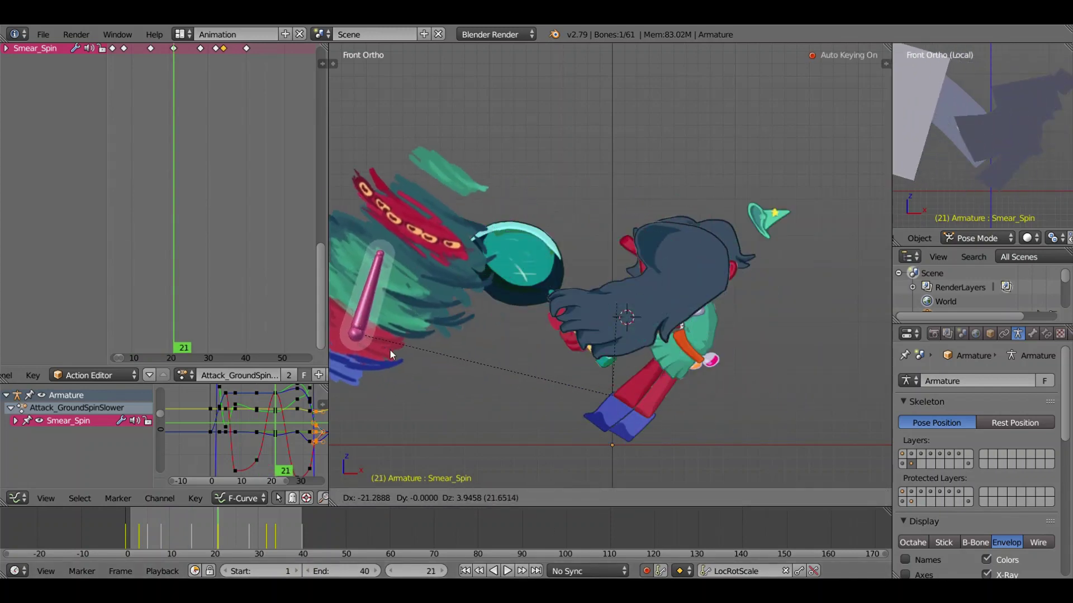
key(Up)
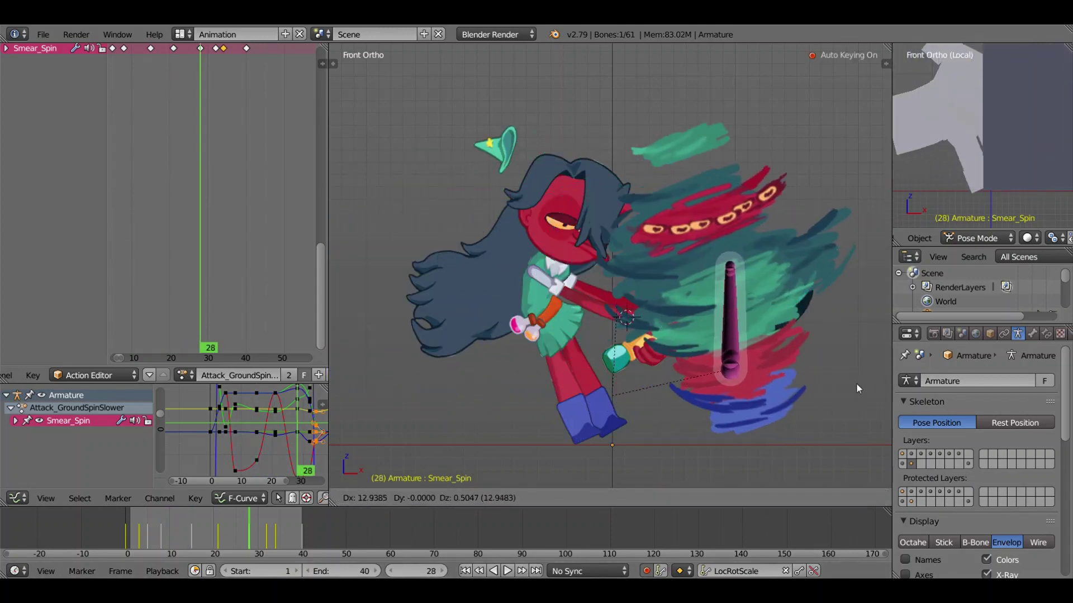
Play the spin attack with all bones hidden and view it from an angle and from the front.
click(507, 571)
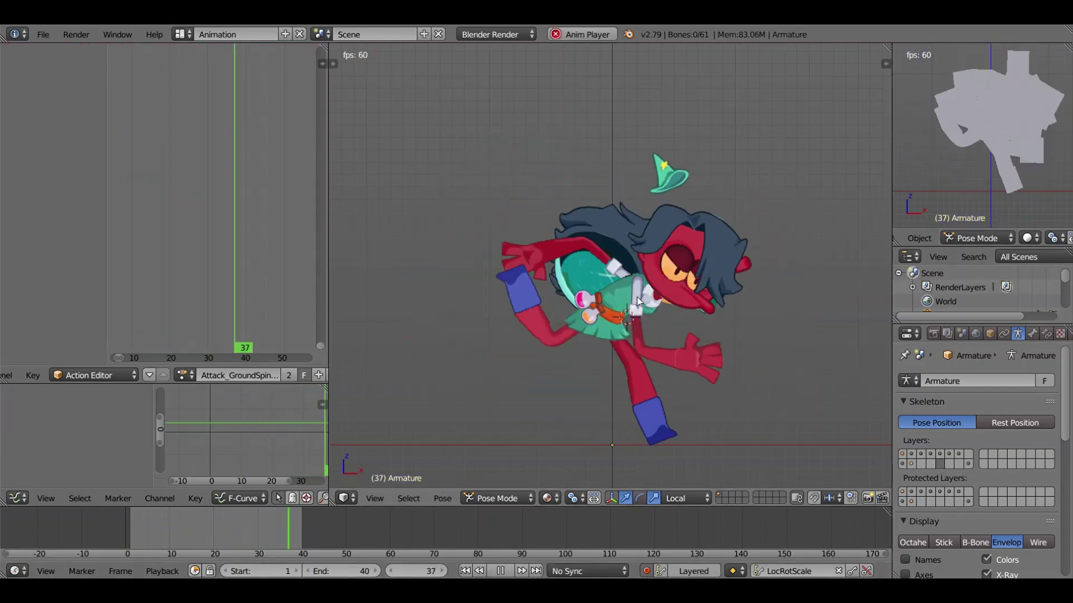
middle_drag(636, 297, 669, 302)
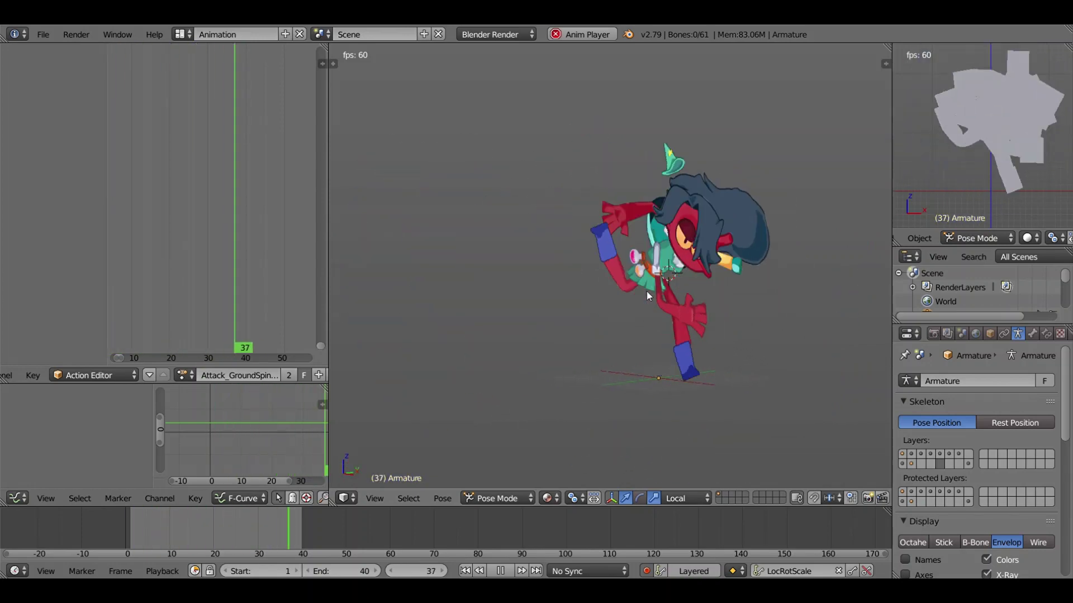
key(KP_1)
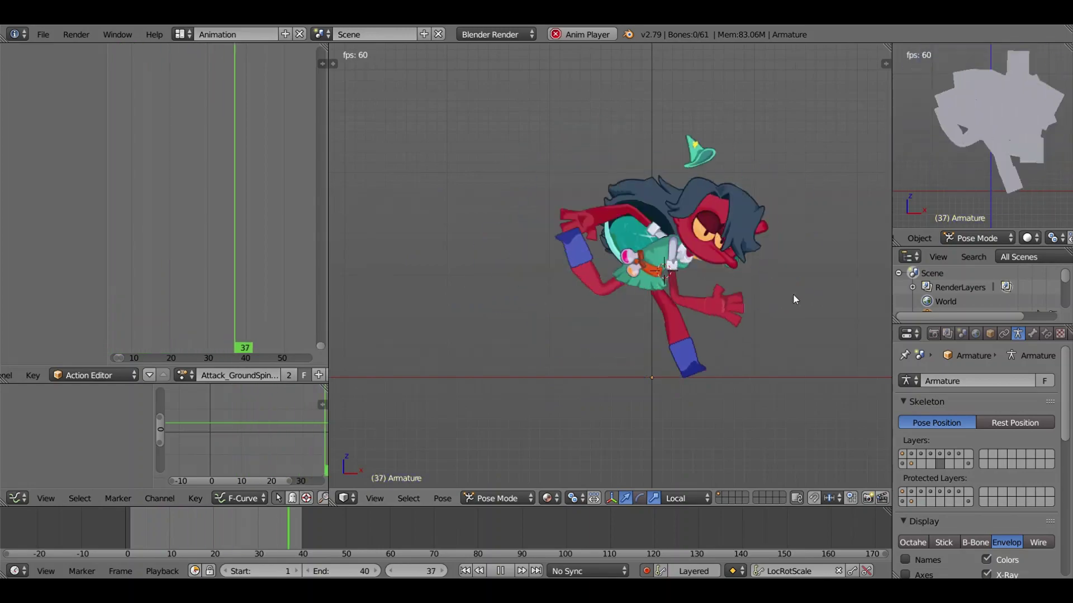
scroll(839, 318, up, 3)
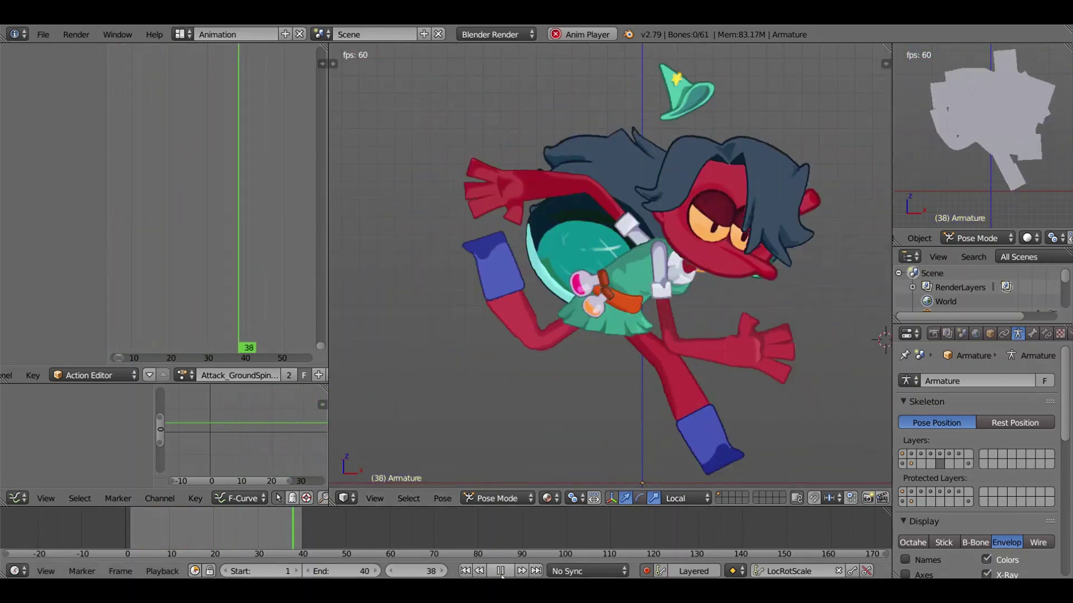
key(Escape)
Replay the spin attack from different angles and distances, and scrub to frame 41 in front view.
drag(112, 519, 156, 522)
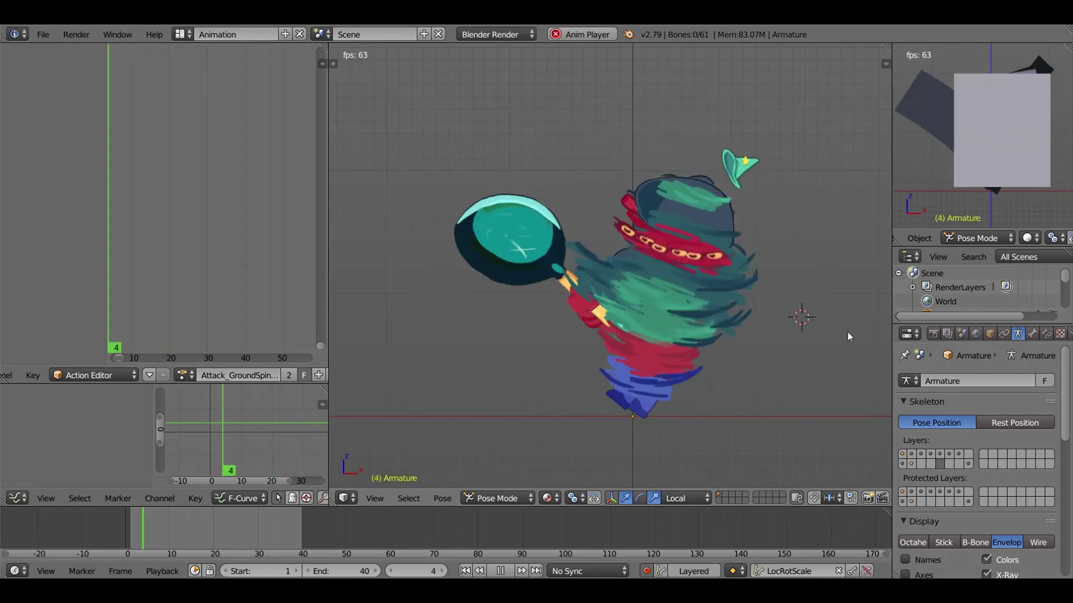
scroll(848, 334, down, 5)
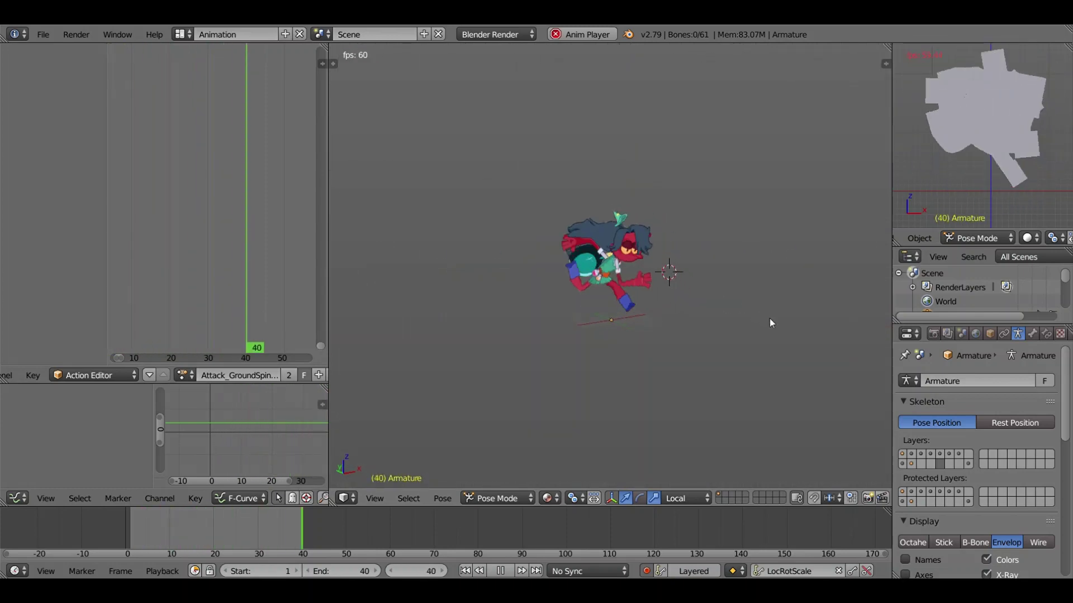
scroll(799, 329, up, 8)
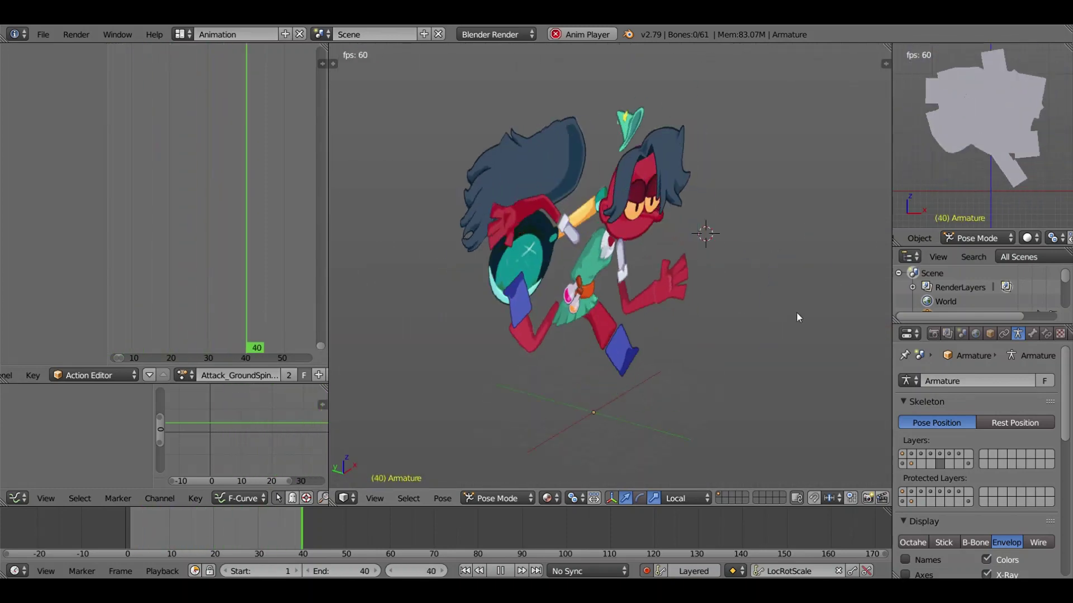
scroll(768, 302, down, 5)
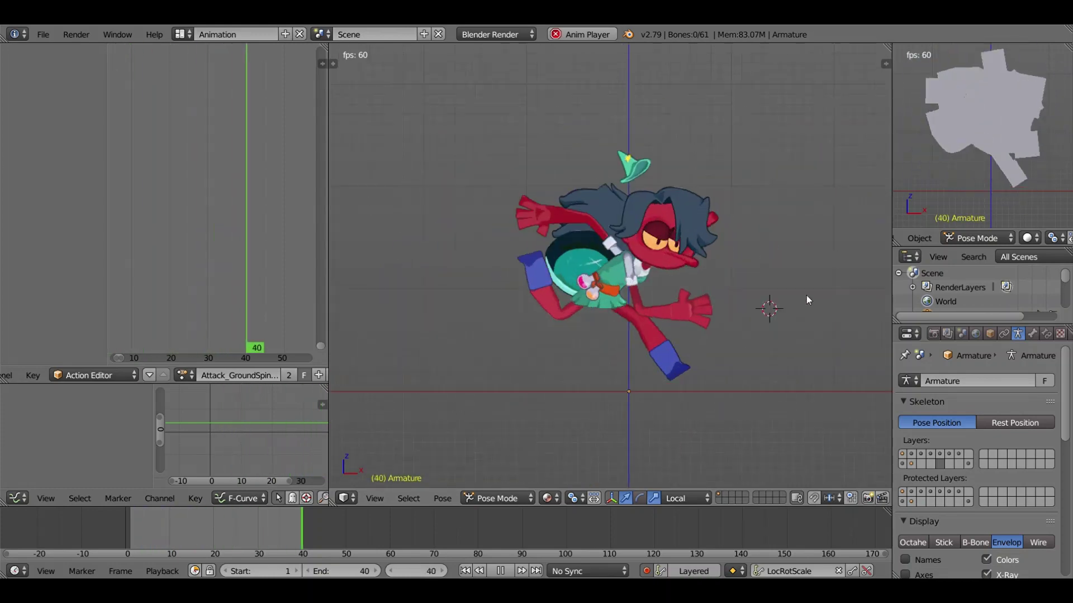
scroll(806, 300, up, 1)
key(Escape)
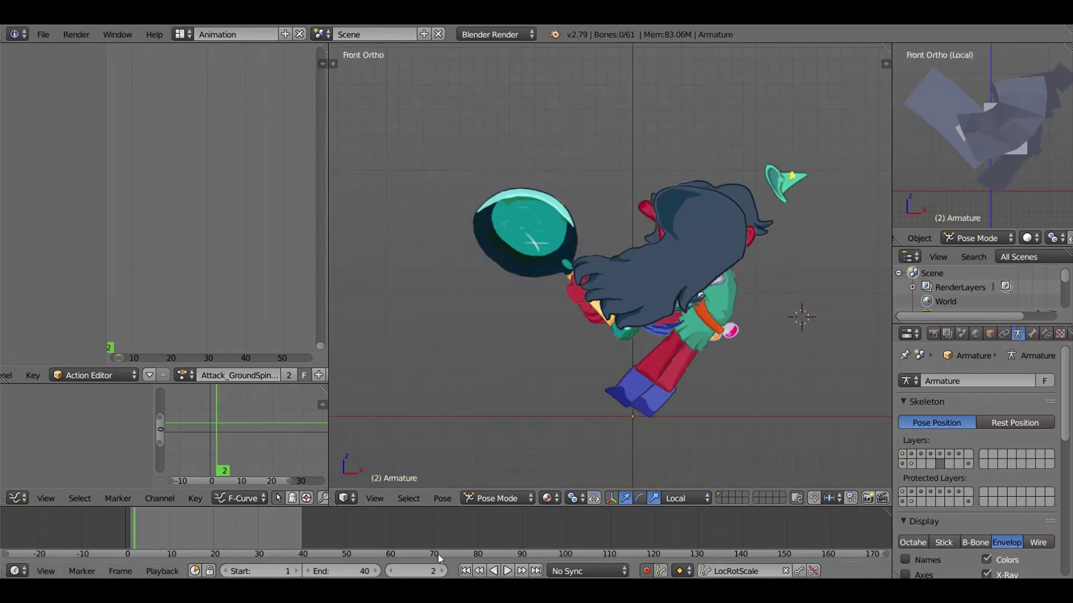
drag(447, 570, 527, 570)
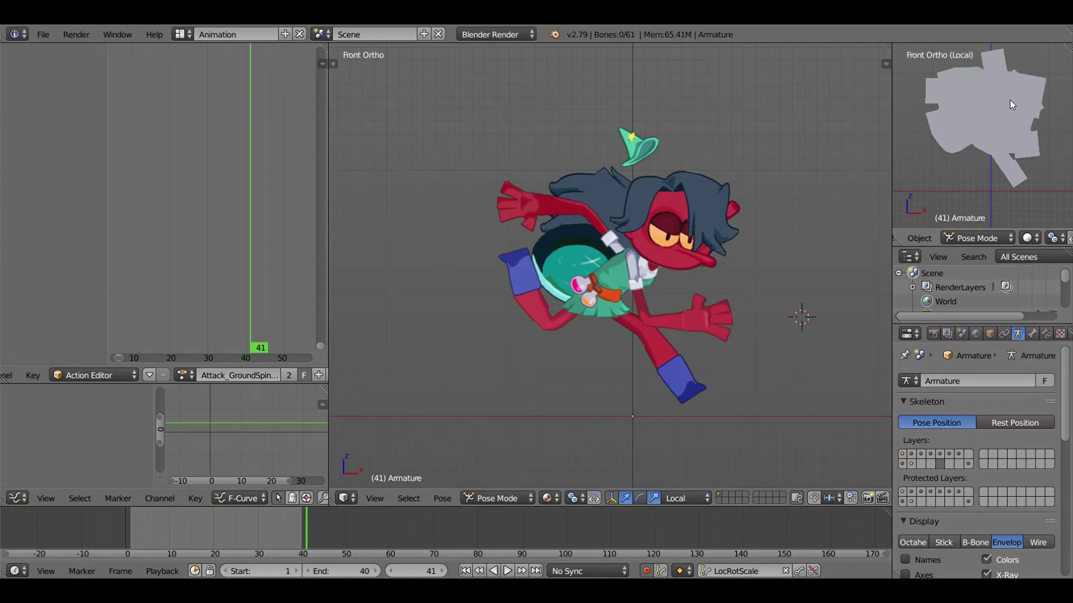